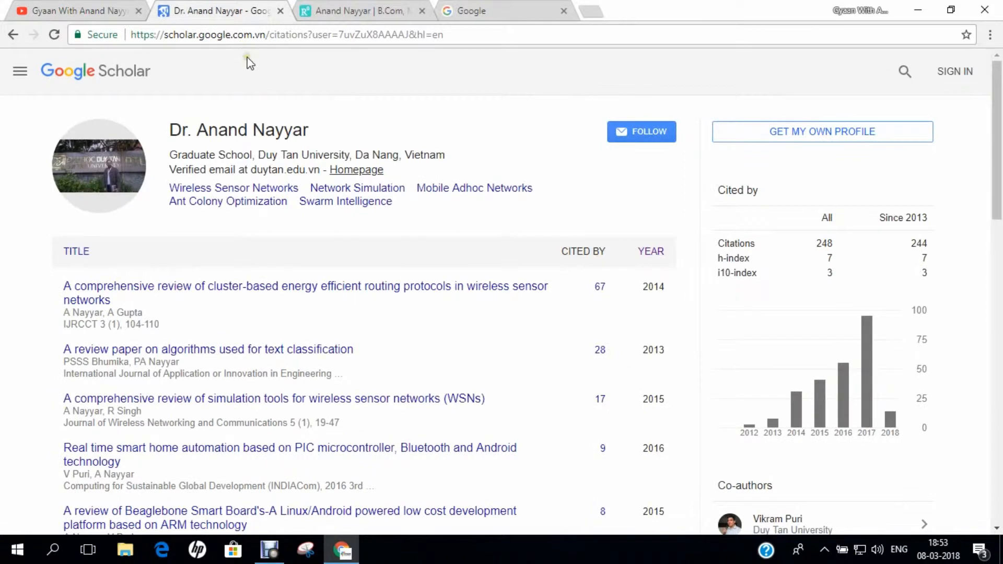
# Highlight the researcher's name heading on the Google Scholar profile
pyautogui.moveTo(168, 131); pyautogui.dragTo(315, 134)
pyautogui.scroll(-6, 467, 331)
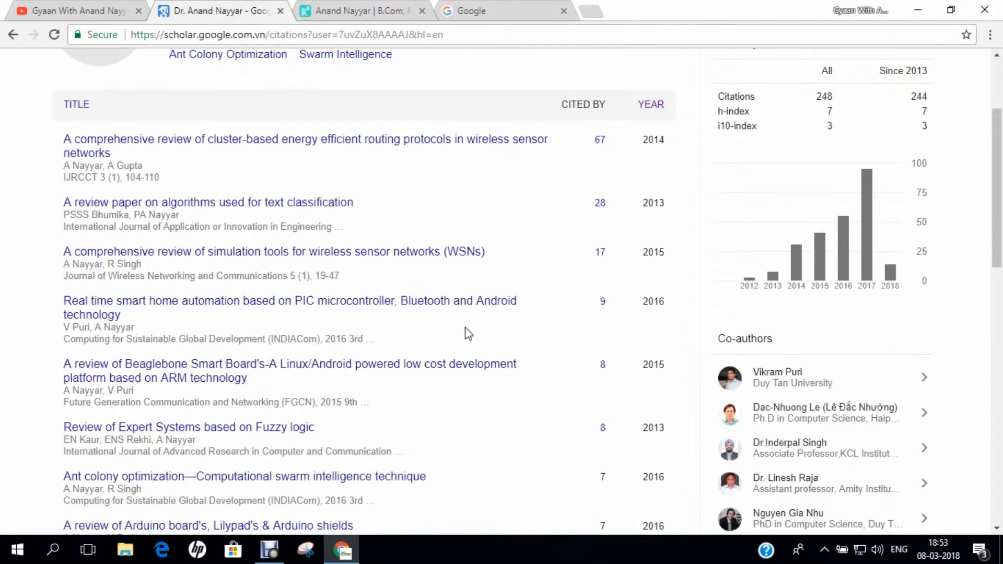
pyautogui.scroll(3, 466, 328)
pyautogui.scroll(3, 463, 322)
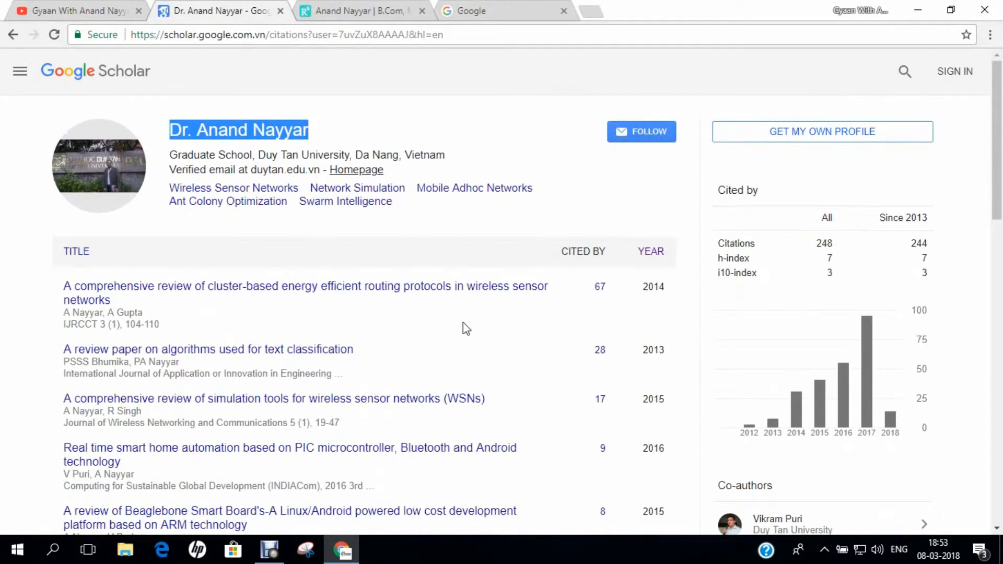
# Switch to and browse the researcher's ResearchGate profile
pyautogui.click(358, 9)
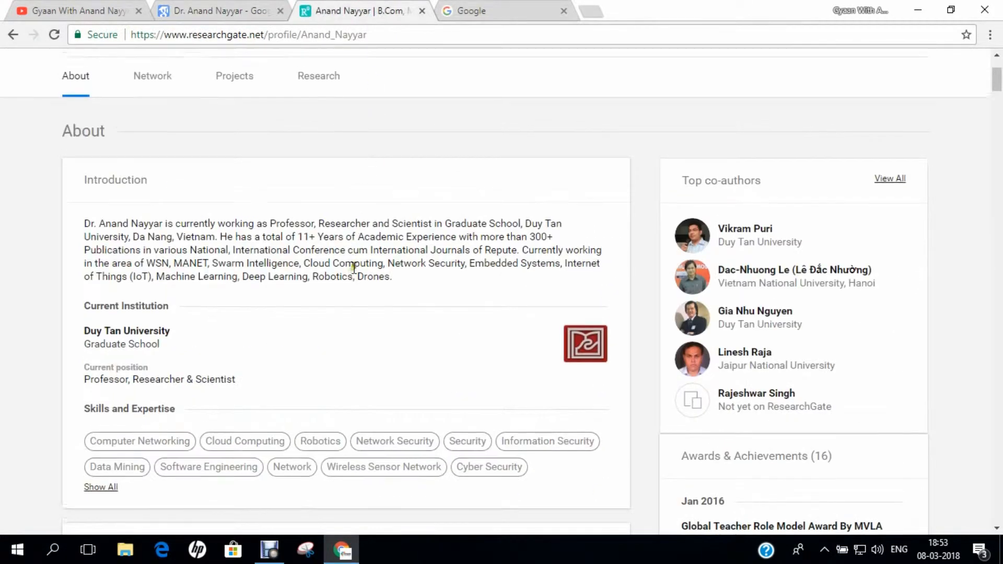
pyautogui.scroll(3, 352, 242)
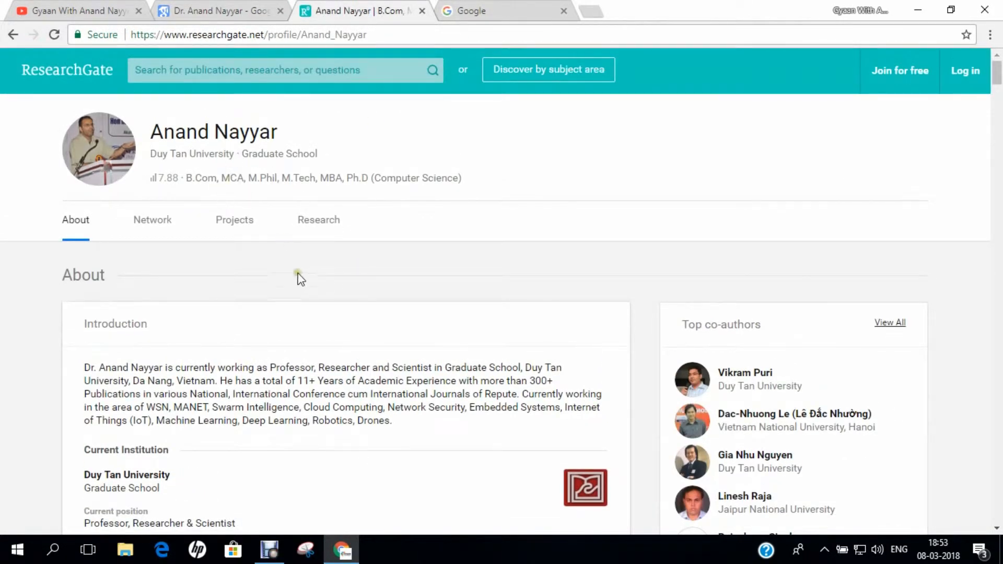
pyautogui.scroll(-2, 299, 280)
pyautogui.scroll(-1, 301, 282)
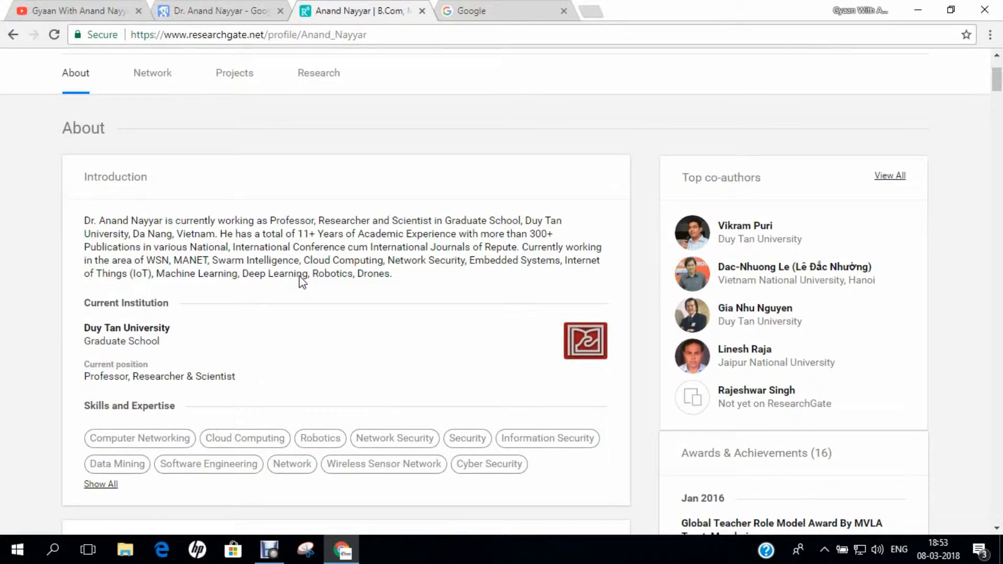
pyautogui.scroll(3, 302, 282)
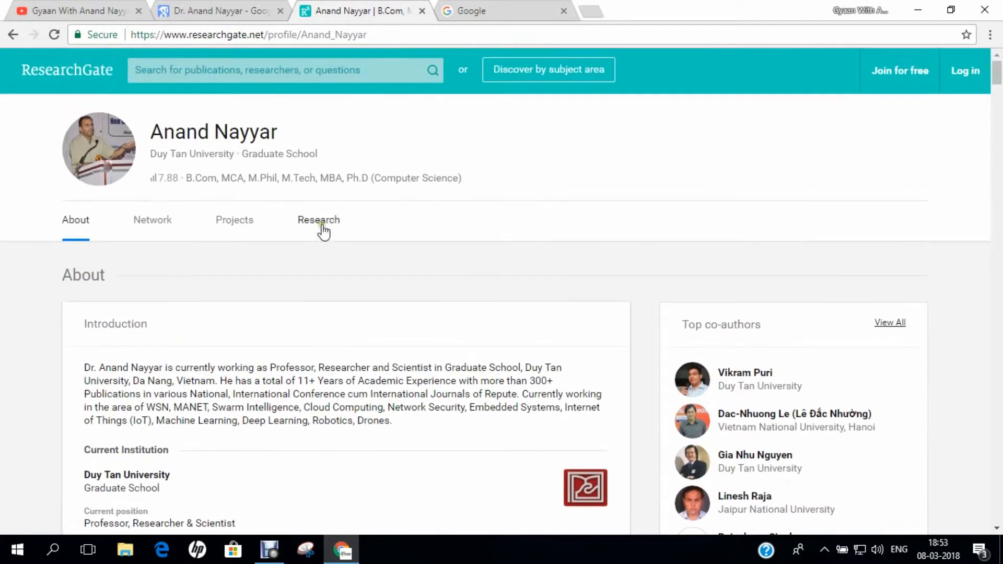
# Run a Google search for the researcher's name and skim the results
pyautogui.click(477, 11)
pyautogui.write('A')
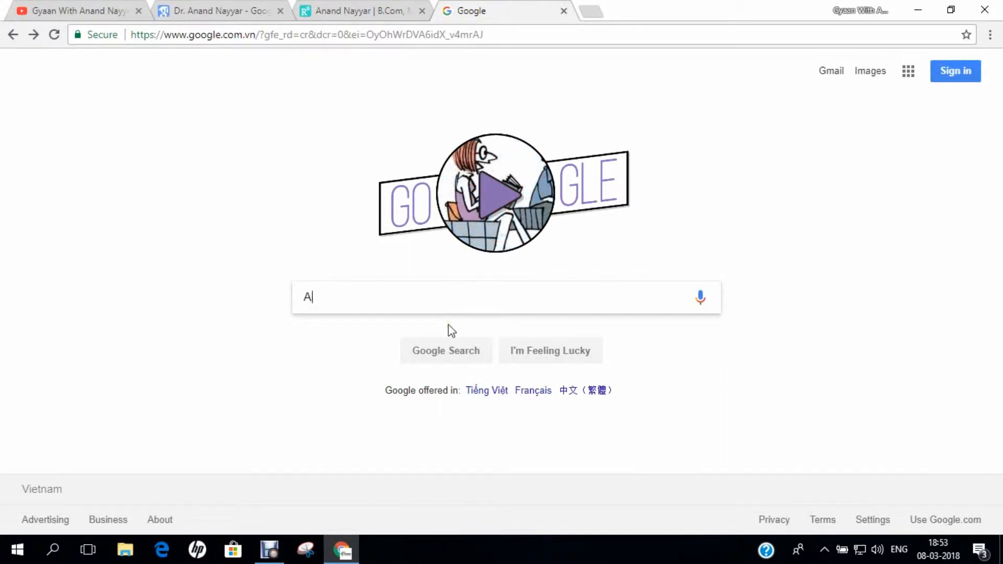
pyautogui.write('Nand Nayyar')
pyautogui.press('Return')
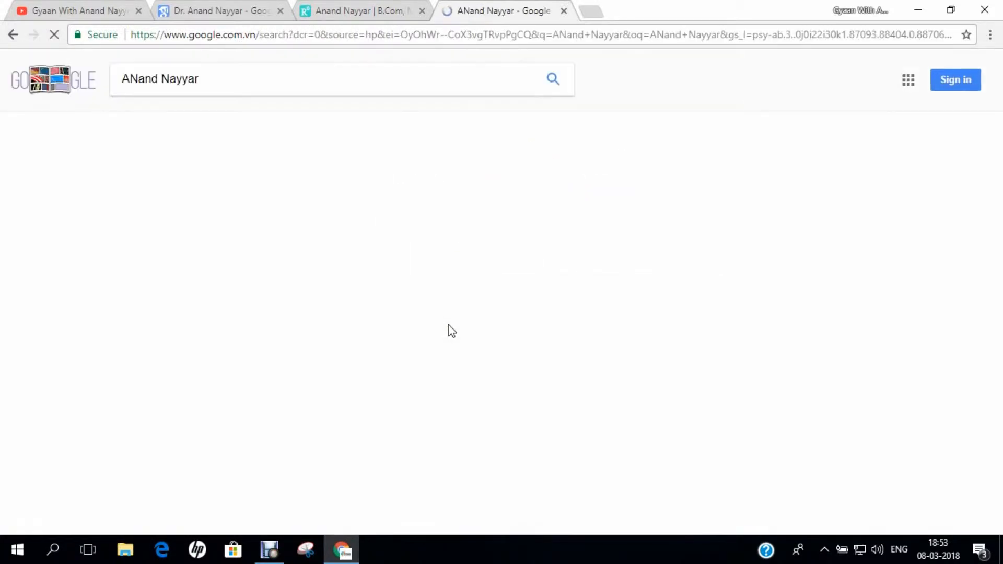
pyautogui.scroll(-10, 408, 315)
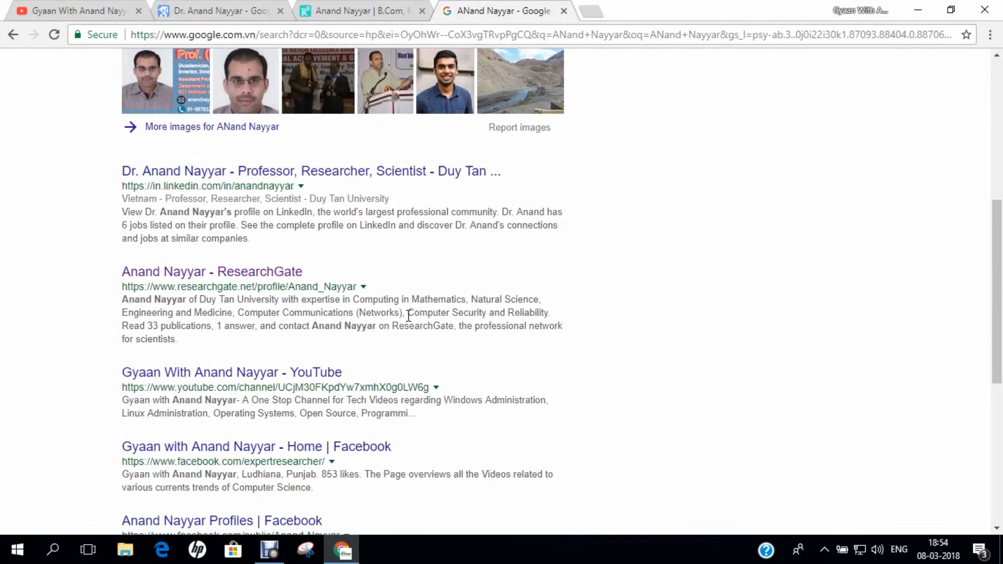
pyautogui.scroll(-3, 409, 315)
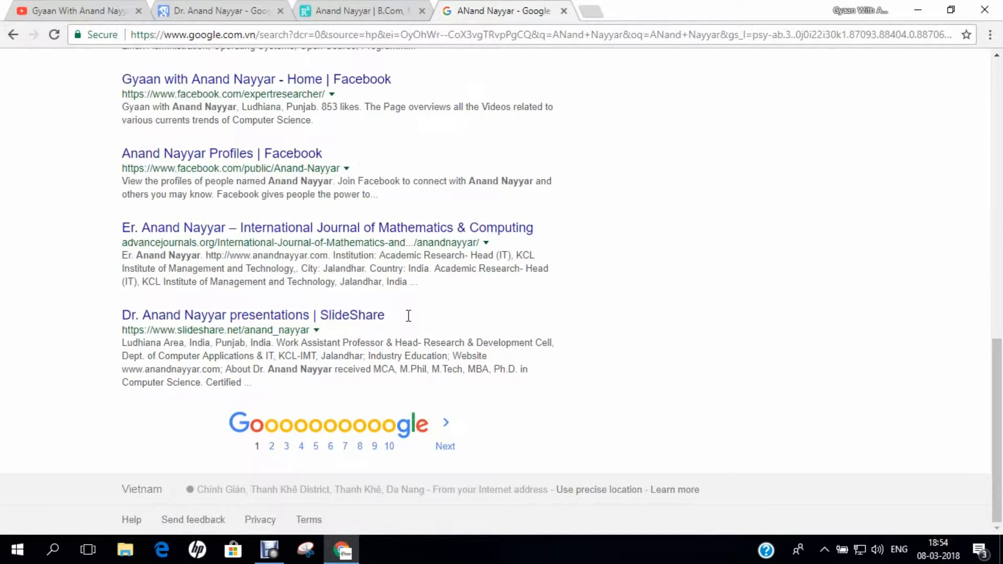
pyautogui.scroll(15, 406, 315)
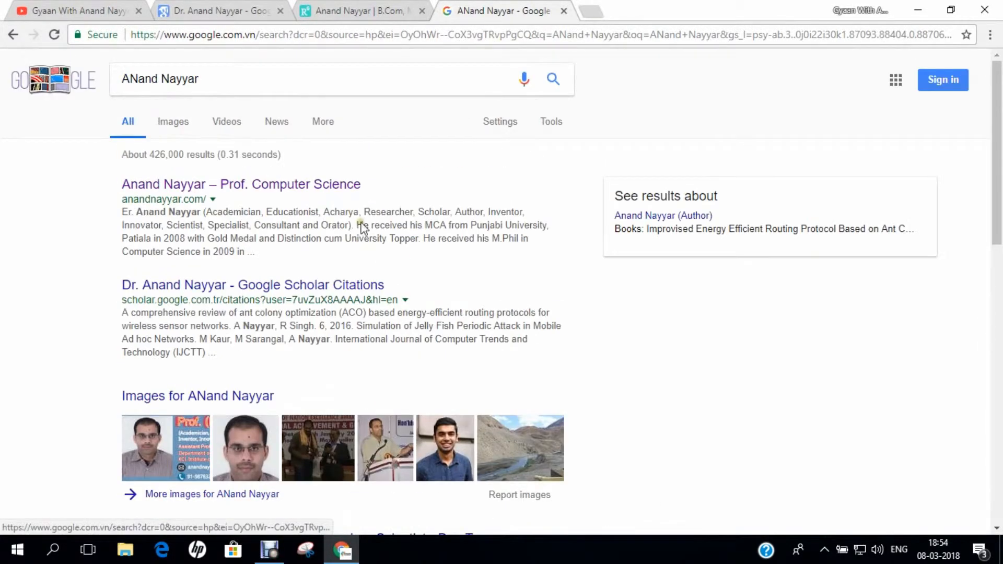
# Go back to the YouTube channel's Playlists page and scroll to its top
pyautogui.click(104, 11)
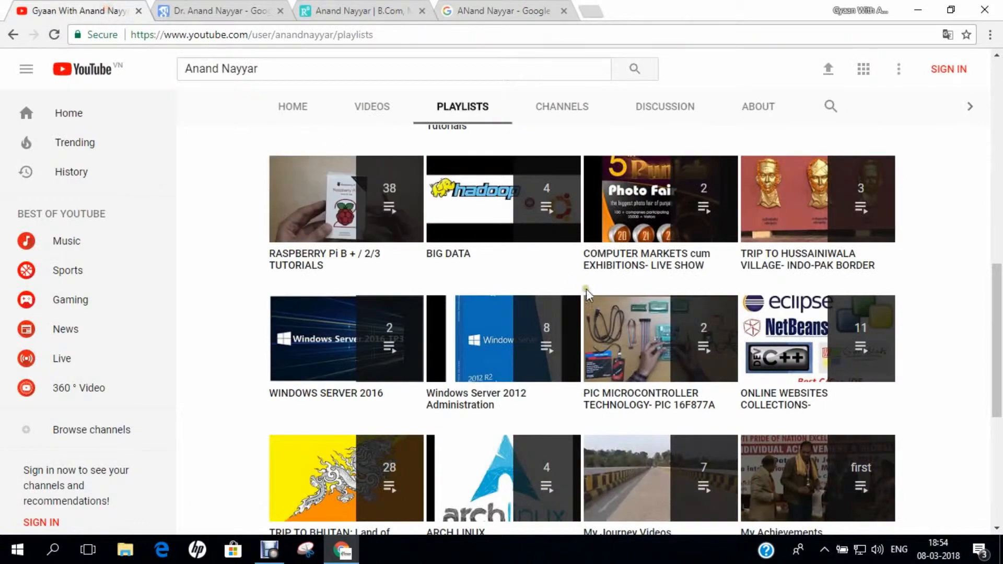
pyautogui.scroll(7, 595, 303)
pyautogui.scroll(4, 606, 312)
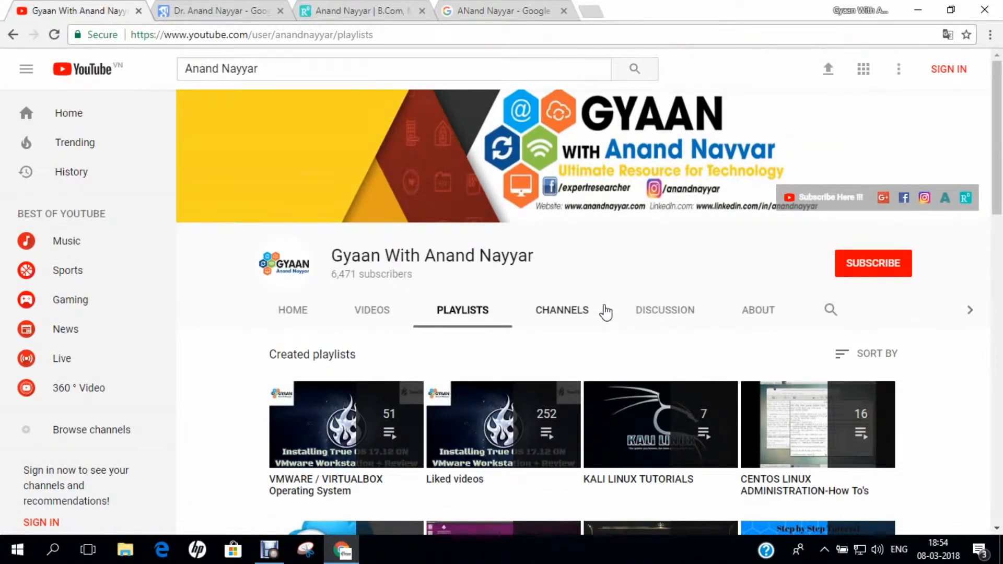
pyautogui.click(502, 554)
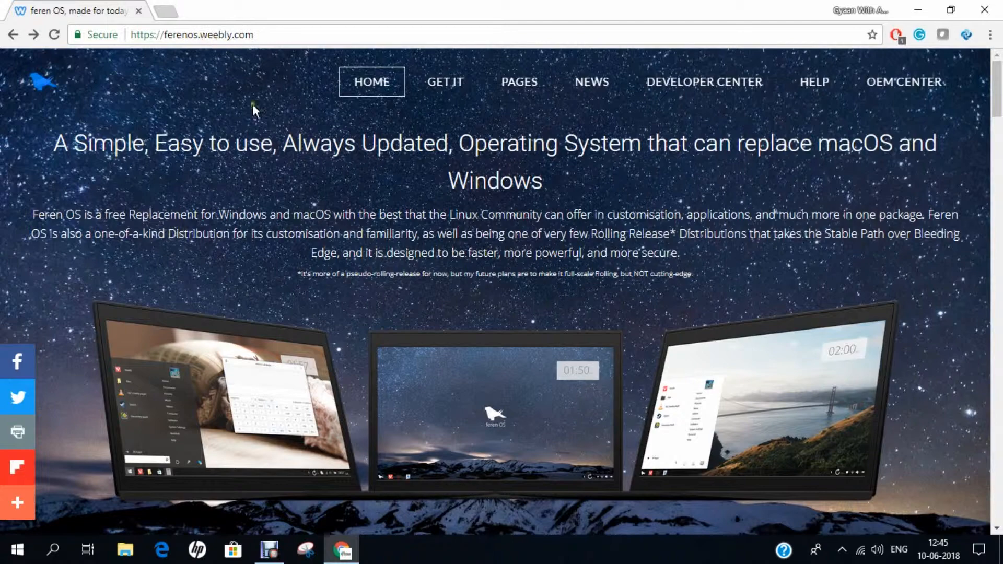
# Scroll the Feren OS home page down to the 'So, want to give Feren OS a try today?' section
pyautogui.scroll(-7, 306, 295)
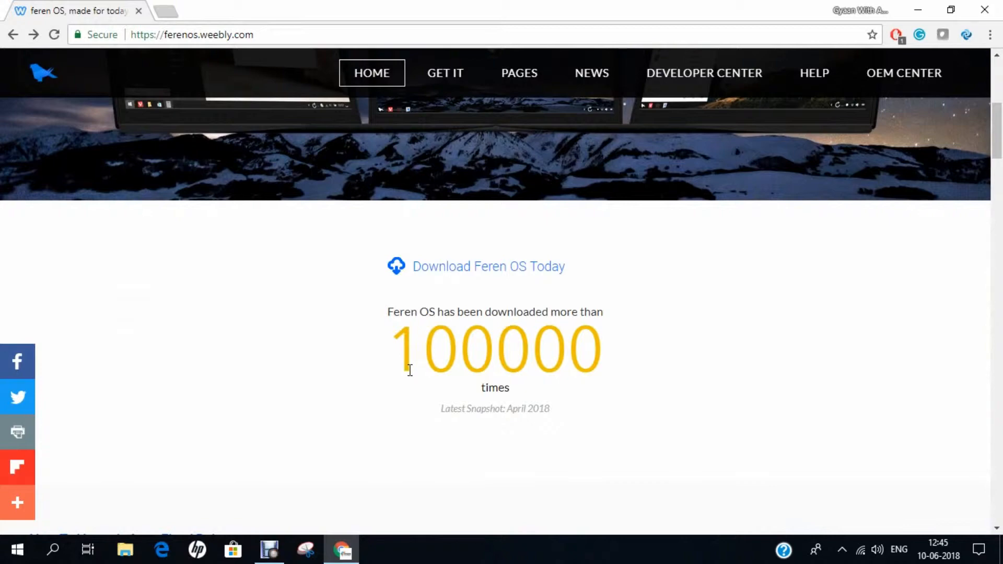
pyautogui.scroll(-5, 410, 370)
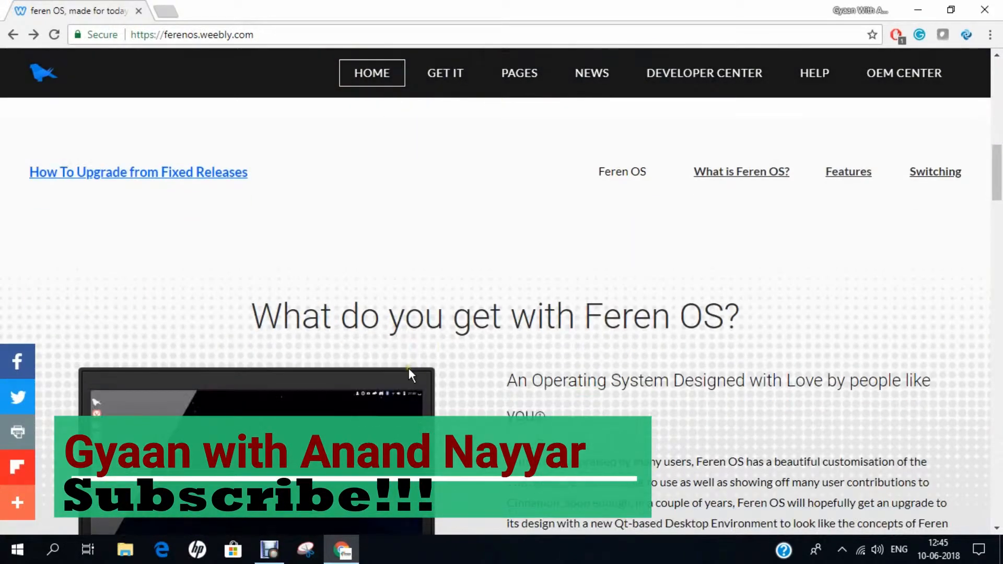
pyautogui.scroll(-3, 518, 384)
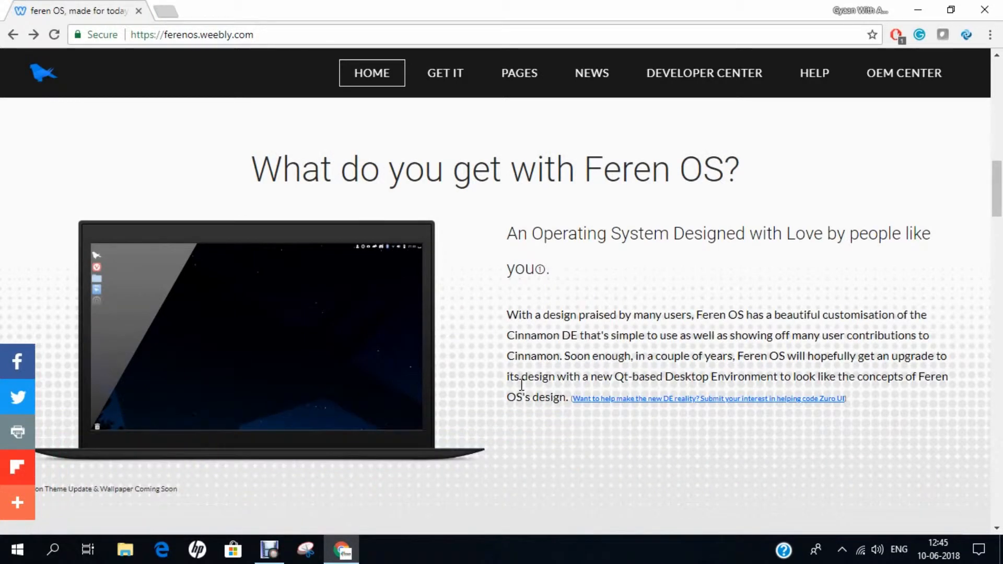
pyautogui.scroll(-3, 522, 385)
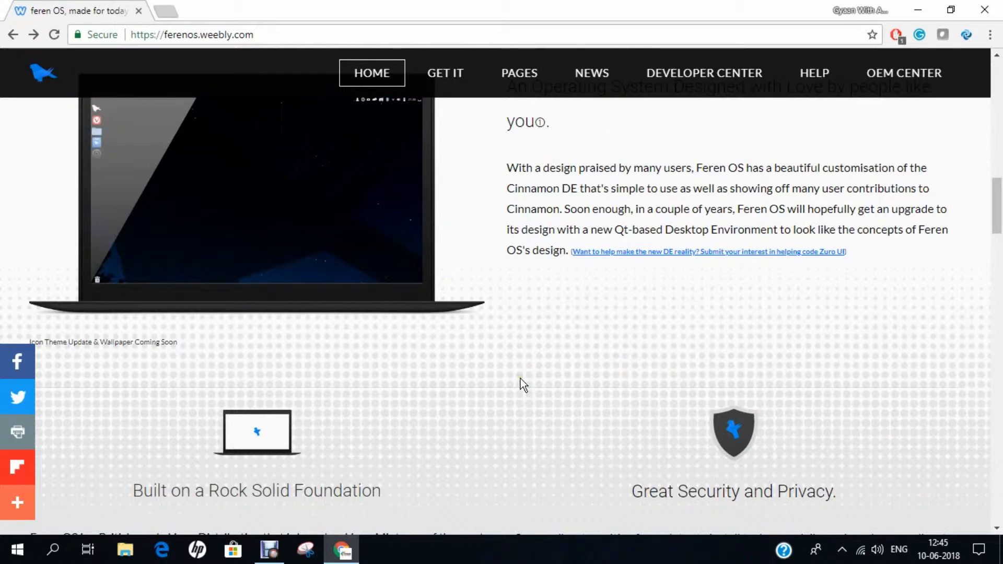
pyautogui.scroll(-8, 520, 378)
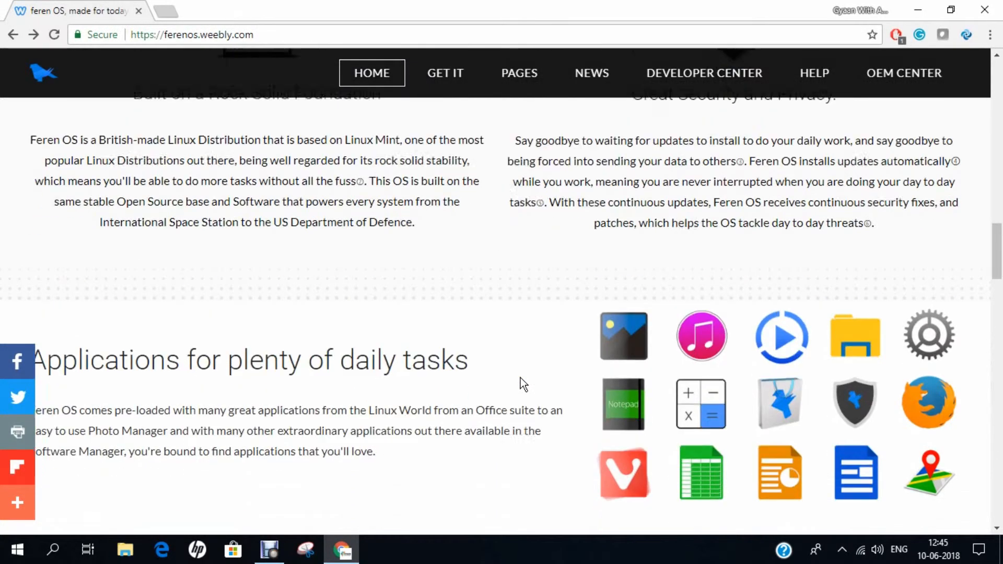
pyautogui.scroll(-6, 521, 378)
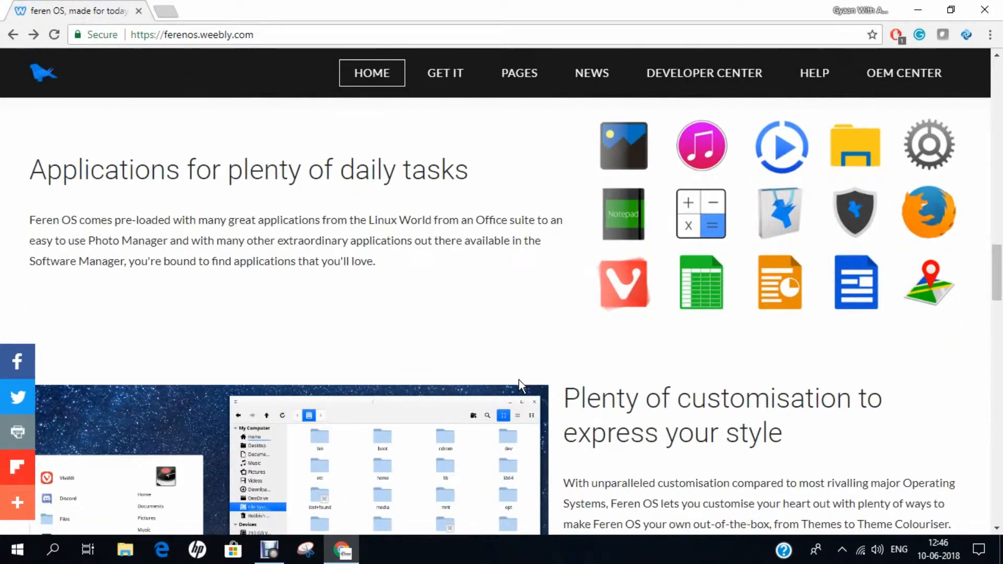
pyautogui.scroll(-6, 519, 380)
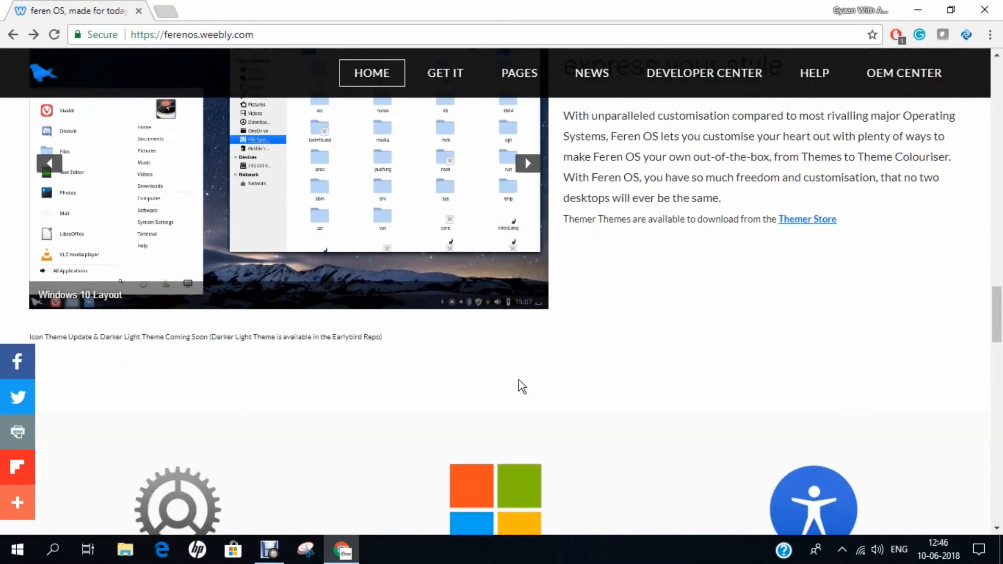
pyautogui.scroll(-5, 519, 381)
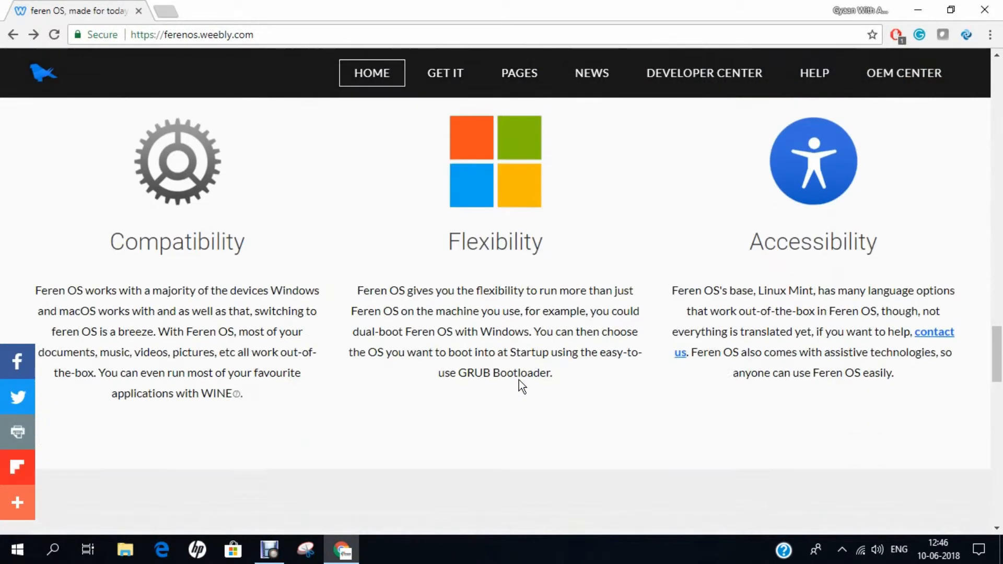
pyautogui.scroll(-7, 515, 373)
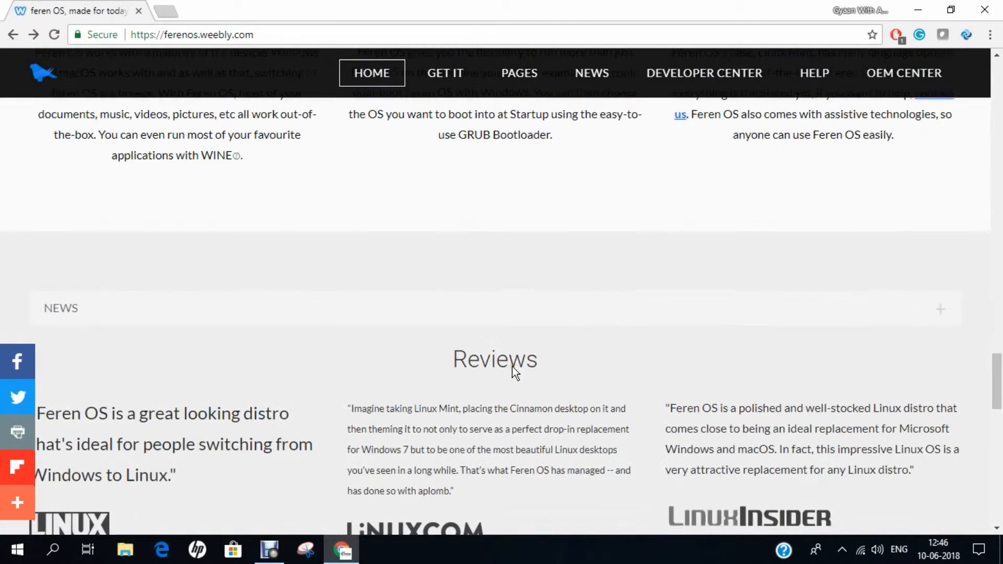
pyautogui.scroll(-7, 516, 373)
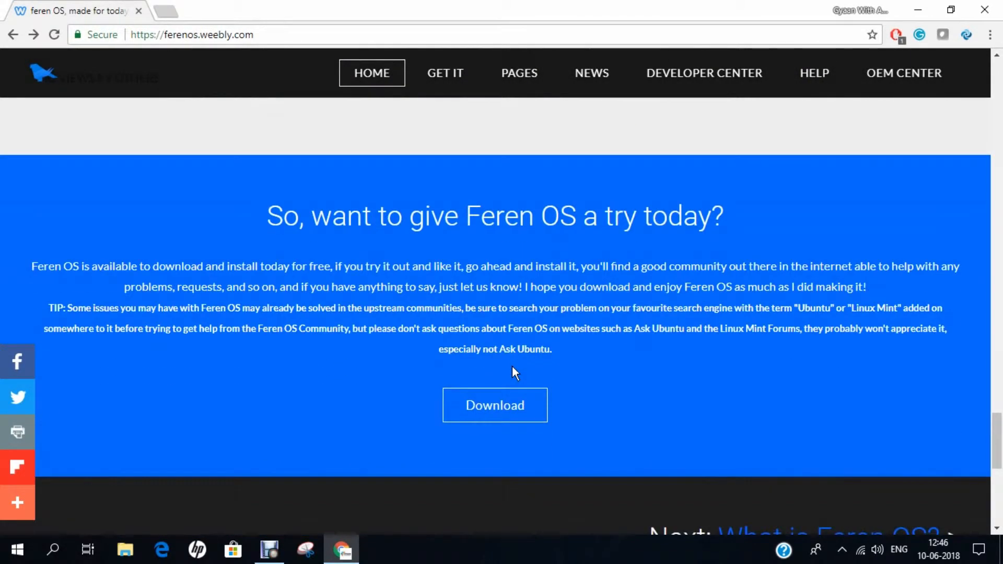
pyautogui.click(515, 416)
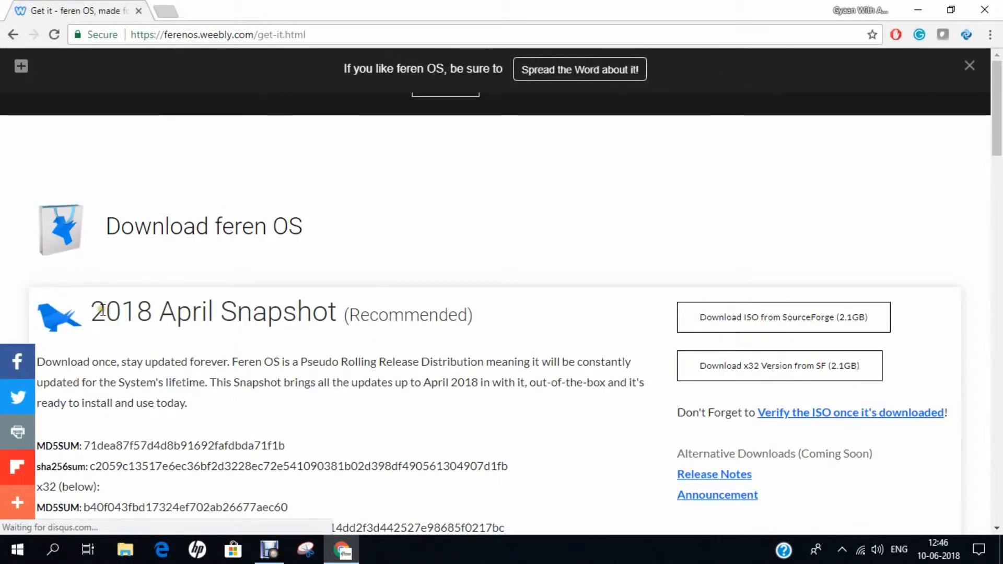
pyautogui.moveTo(93, 312); pyautogui.dragTo(253, 316)
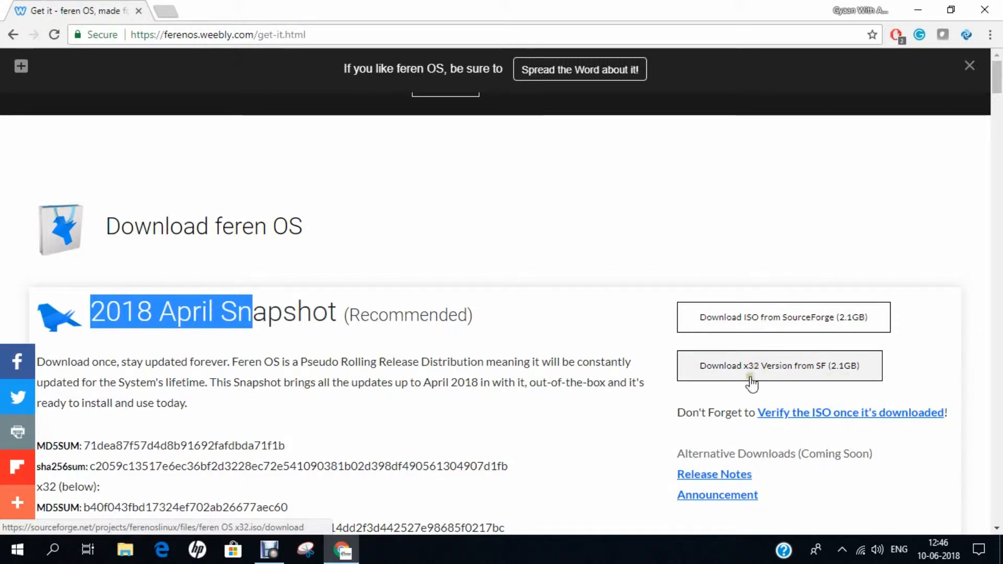
pyautogui.scroll(-3, 484, 358)
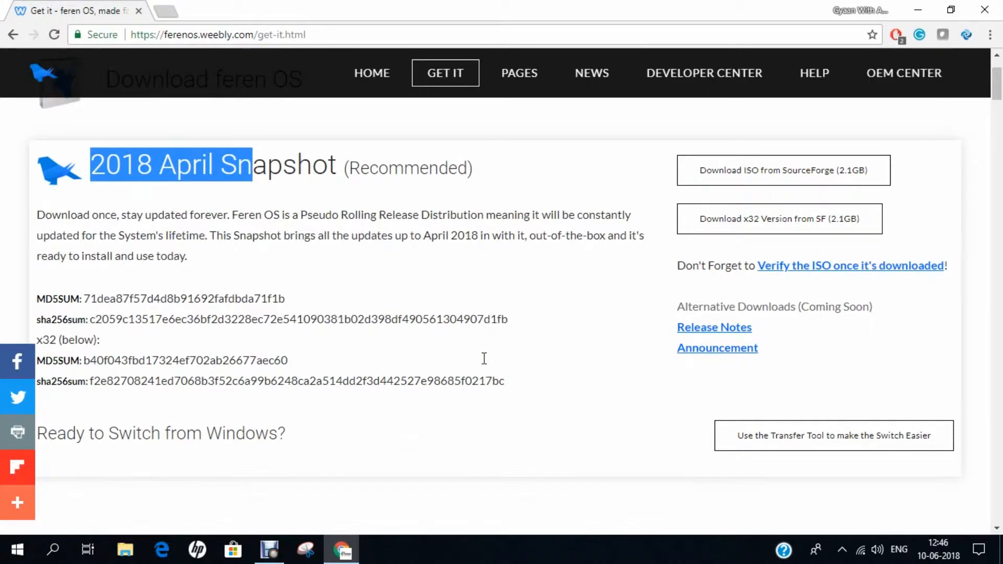
pyautogui.click(484, 358)
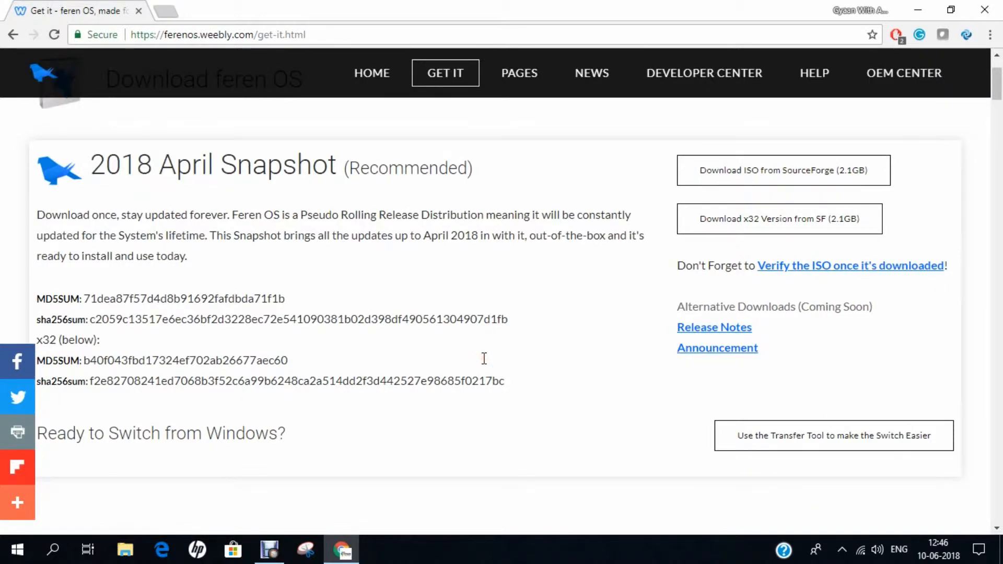
# Show the desktop and open feren OS x64.iso's Properties, highlighting its 1.91 GB size
pyautogui.press('super+d')
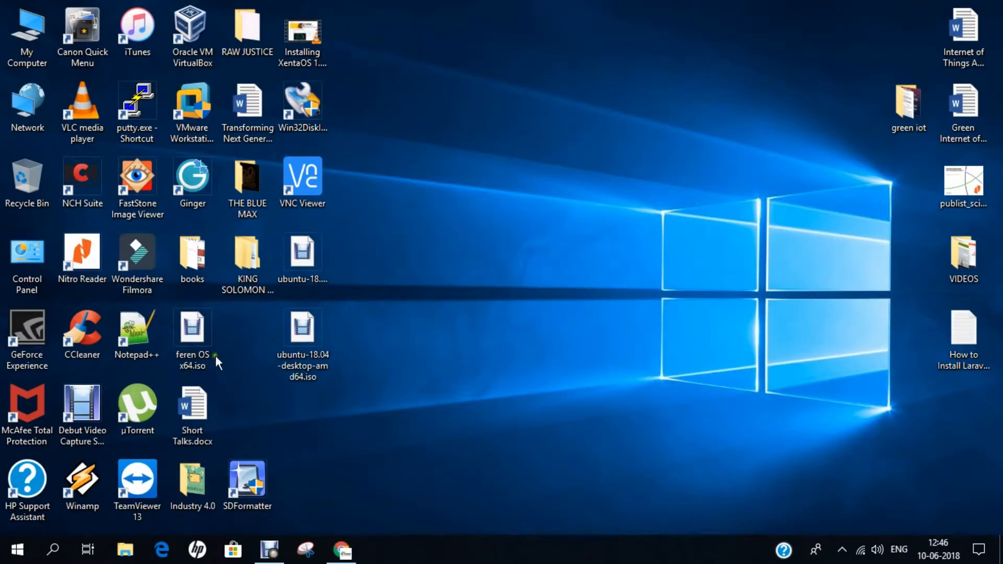
pyautogui.rightClick(181, 363)
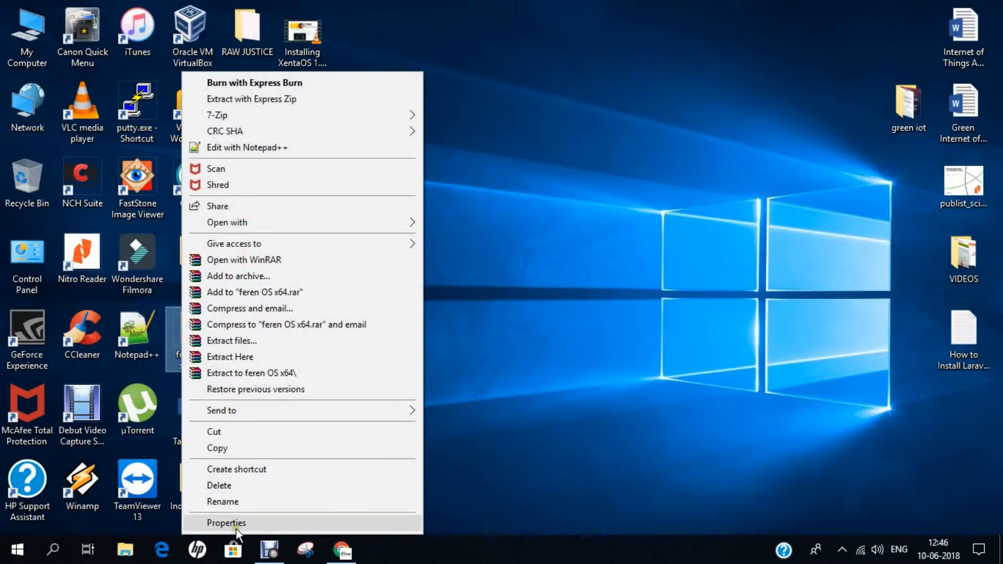
pyautogui.click(236, 524)
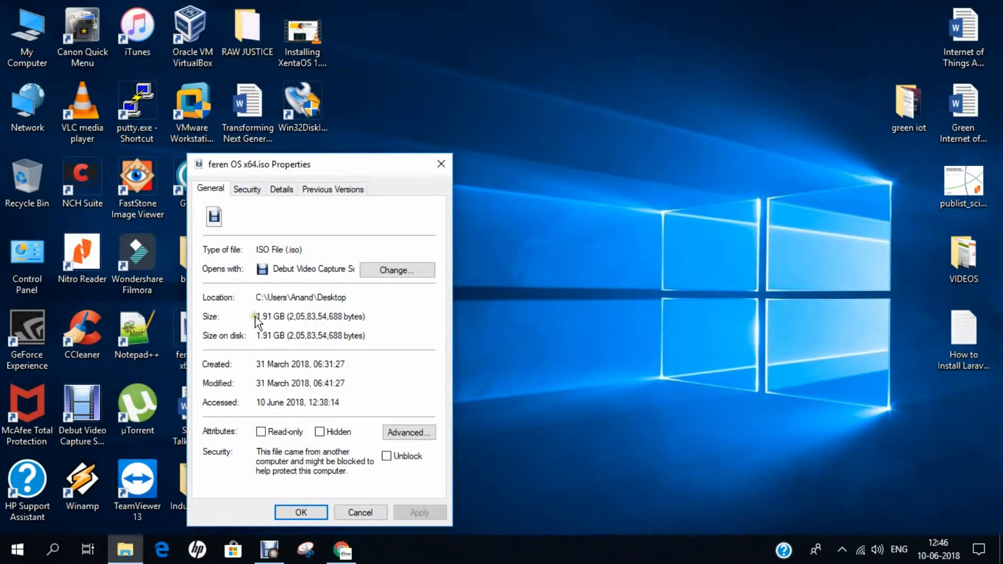
pyautogui.moveTo(256, 316); pyautogui.dragTo(281, 315)
pyautogui.click(346, 512)
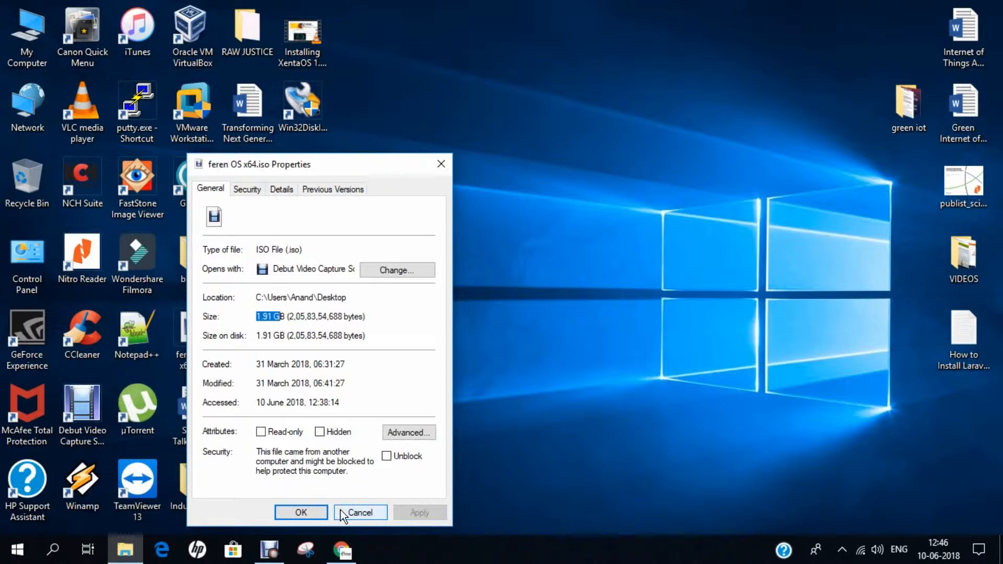
# Close the ISO properties, launch VirtualBox and start a new virtual machine
pyautogui.click(320, 512)
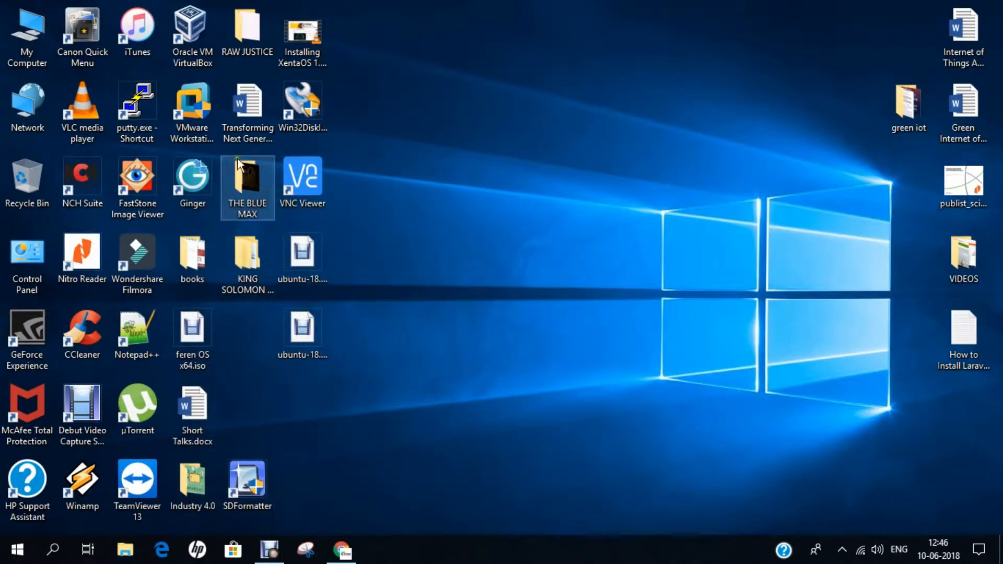
pyautogui.click(190, 52)
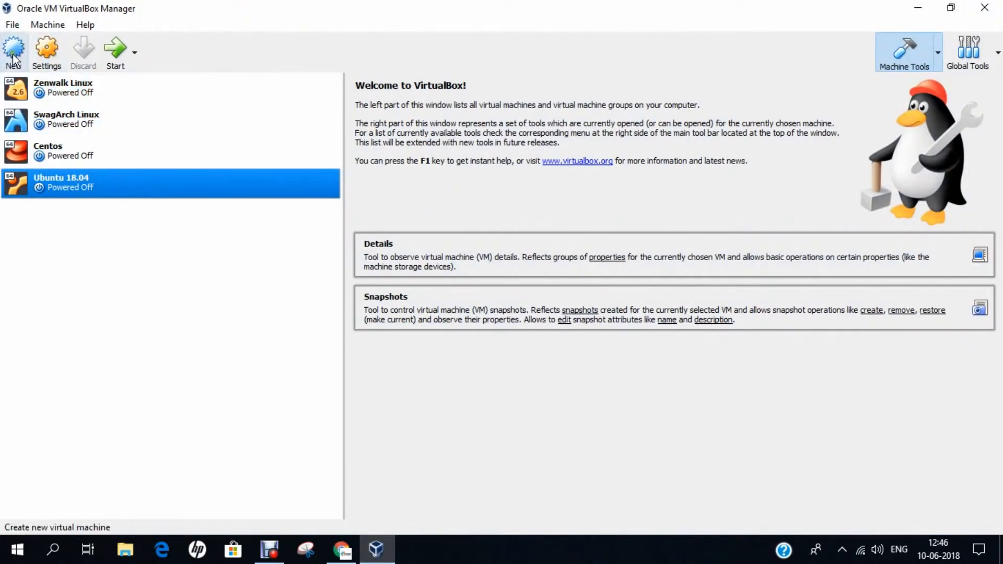
pyautogui.click(13, 55)
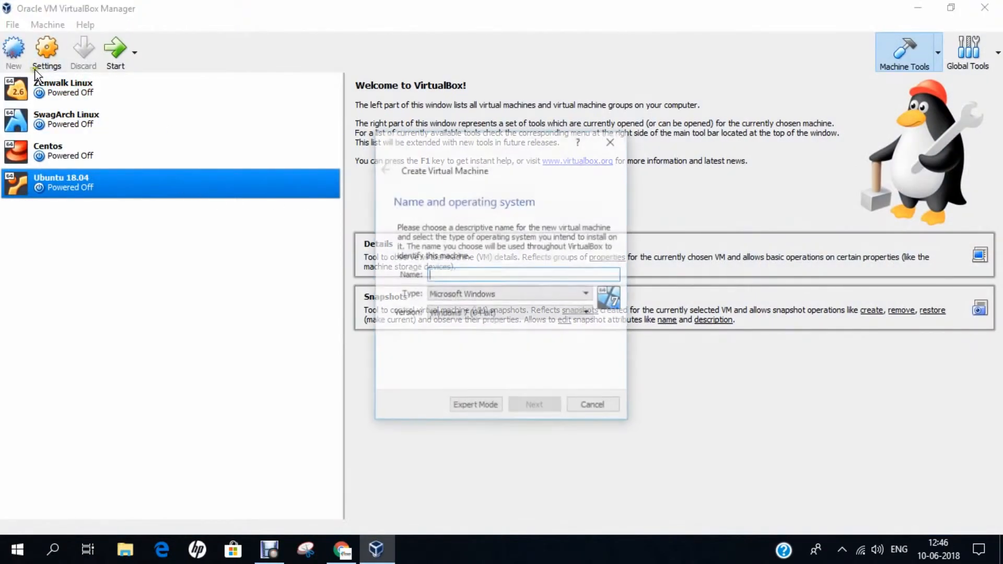
# Name the machine 'Feren Operating System 2018' with version Ubuntu (64-bit)
pyautogui.write('Feren ')
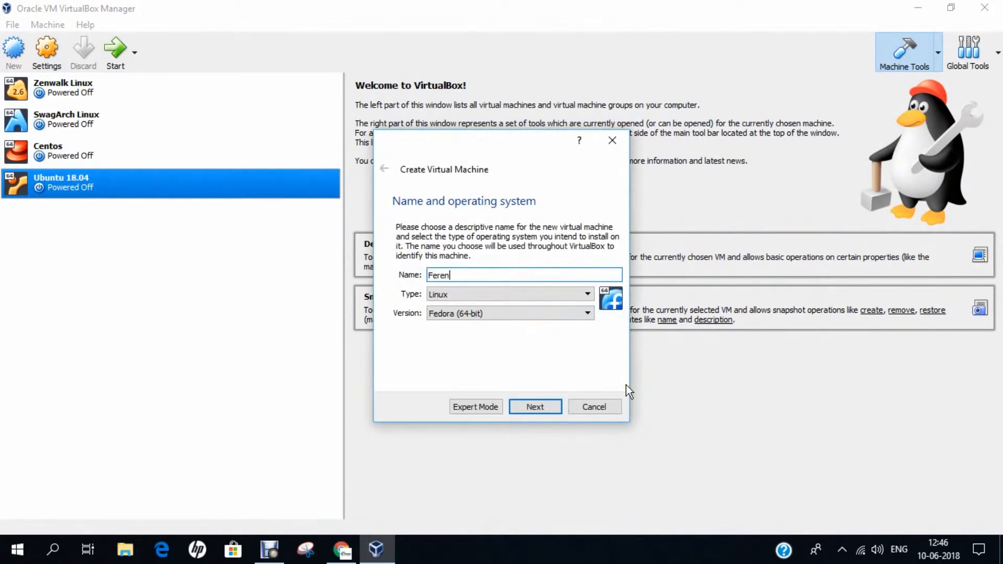
pyautogui.write('Operating System 2018')
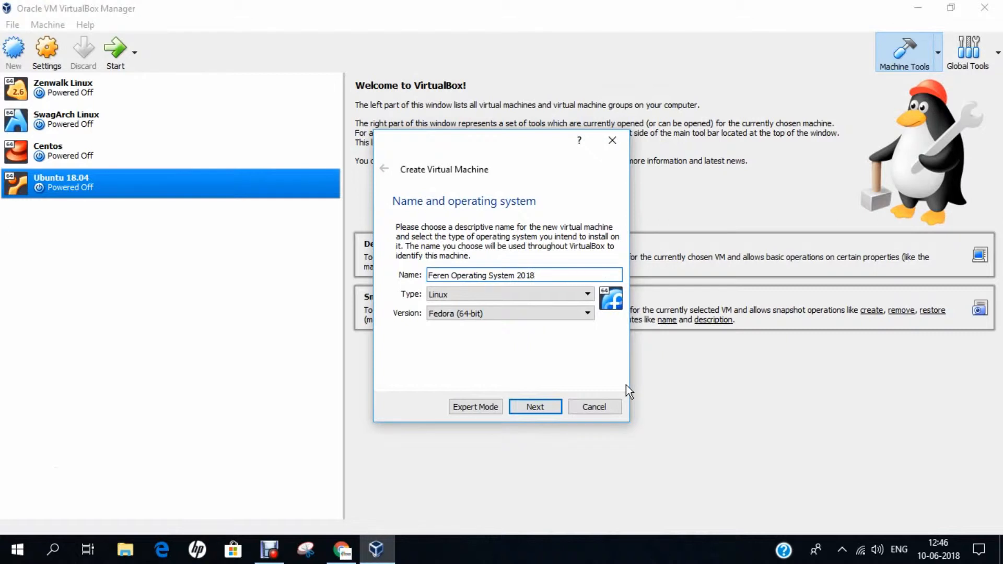
pyautogui.click(472, 319)
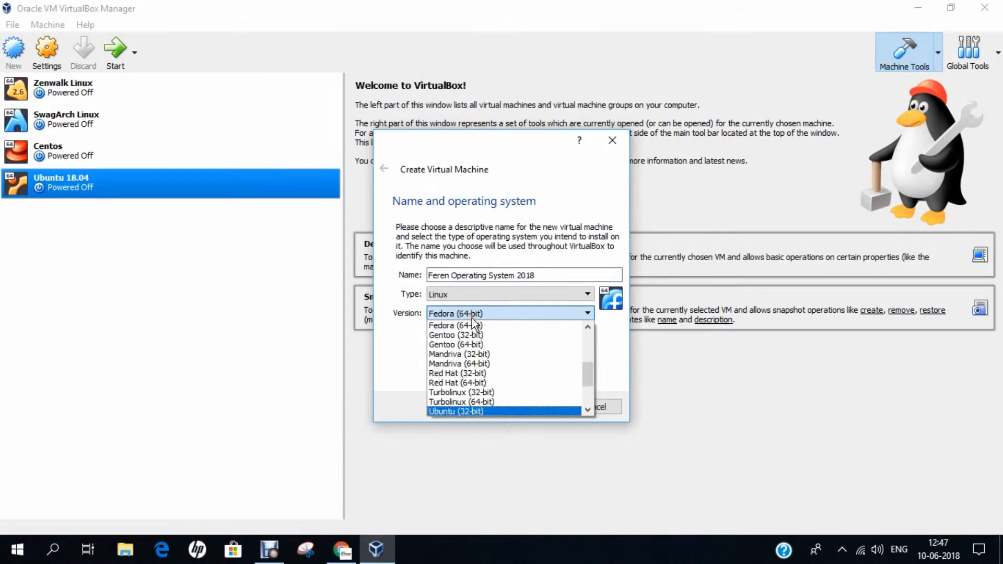
pyautogui.press('Down')
pyautogui.press('Return')
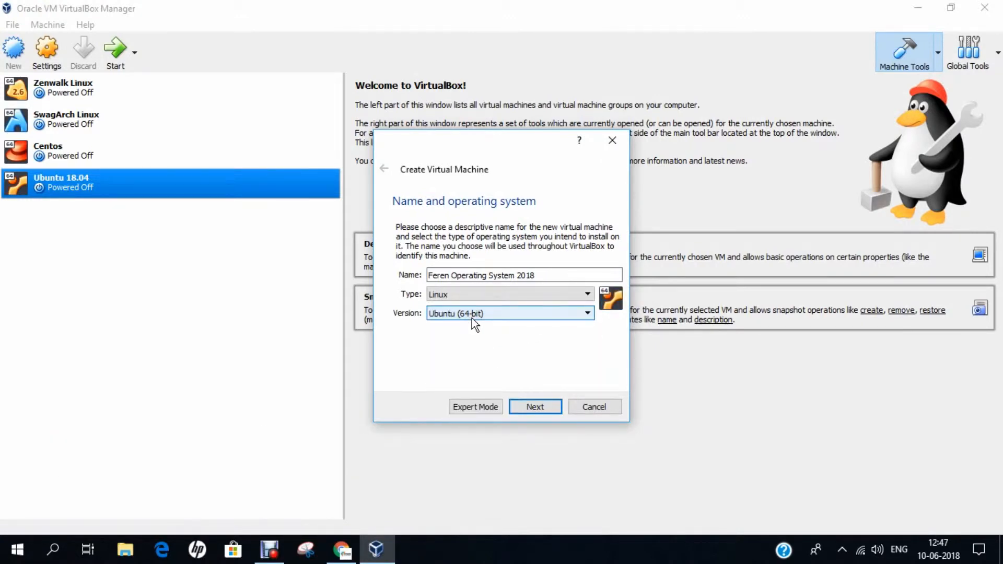
# Give the new machine 4096 MB of memory
pyautogui.click(530, 408)
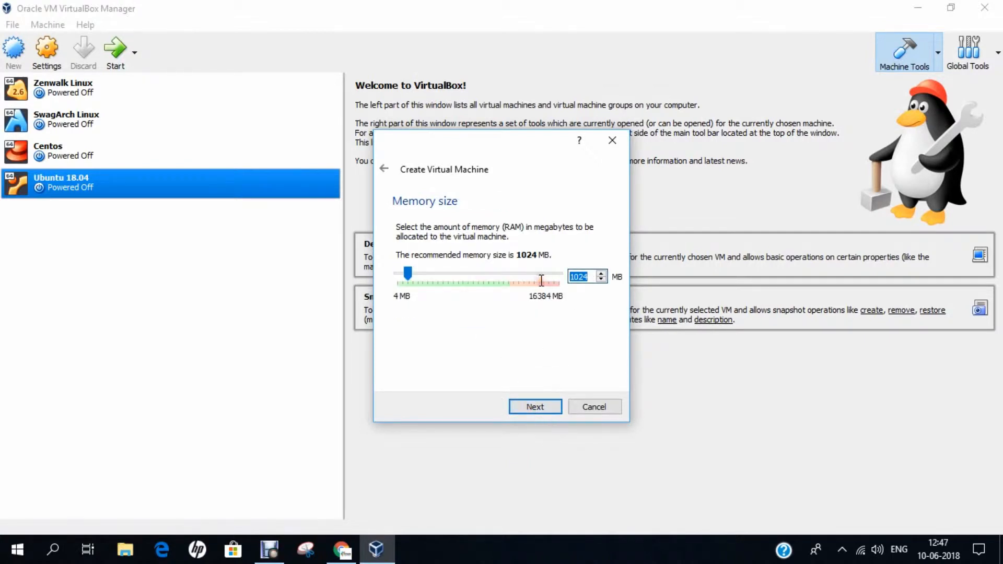
pyautogui.write('4096')
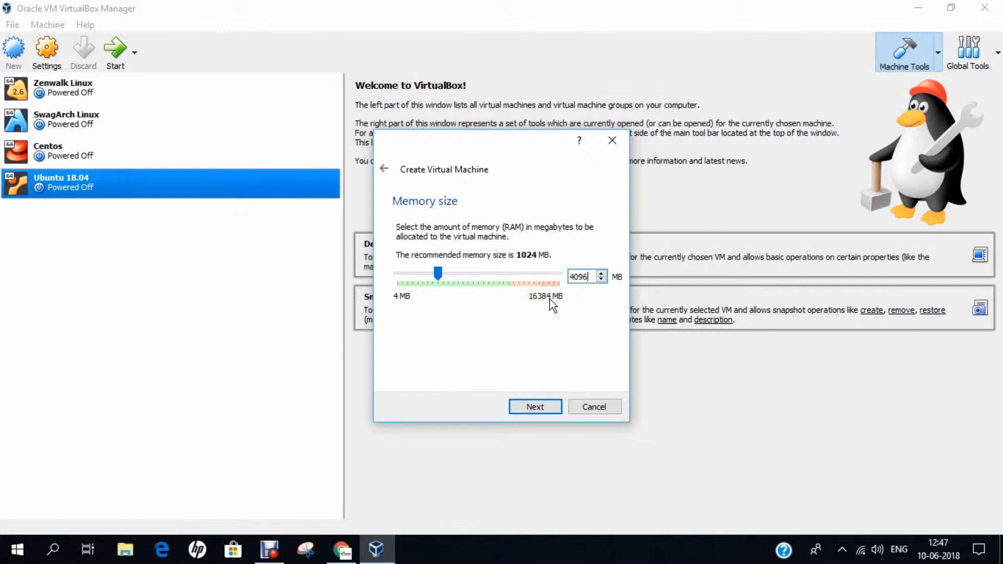
pyautogui.click(535, 406)
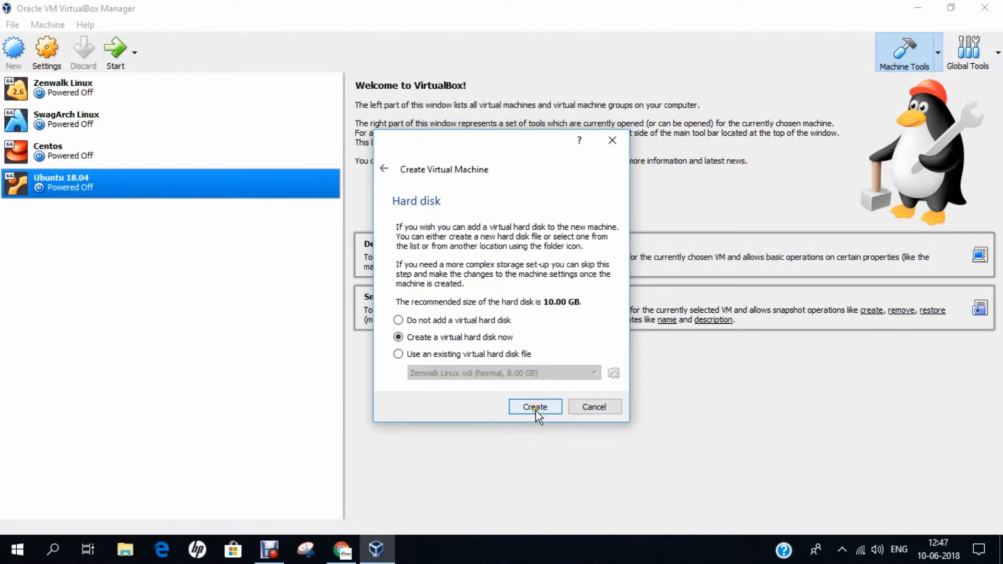
# Create a new default-type virtual hard disk sized 30 GB and finish the machine
pyautogui.click(535, 411)
pyautogui.click(557, 422)
pyautogui.click(560, 431)
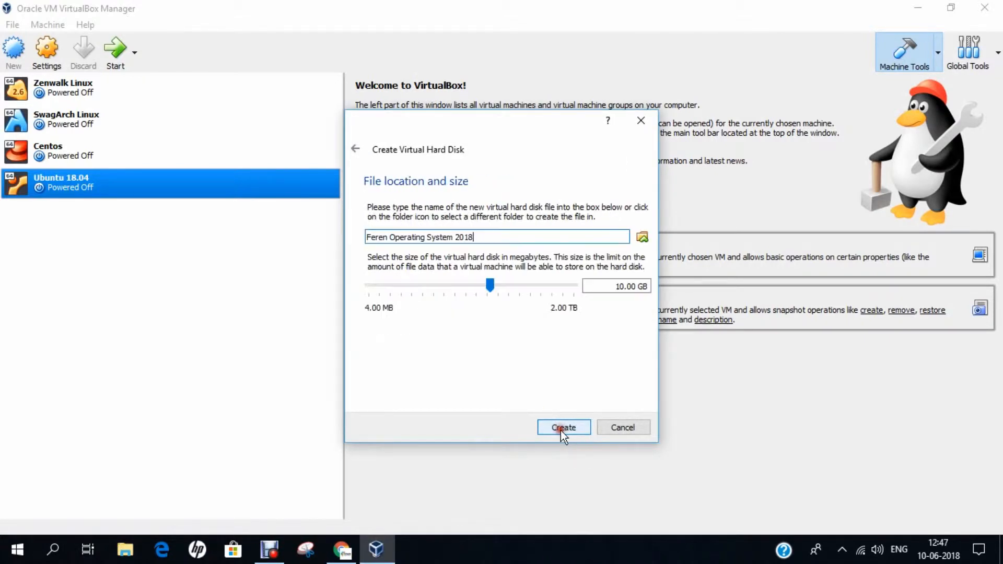
pyautogui.click(619, 286)
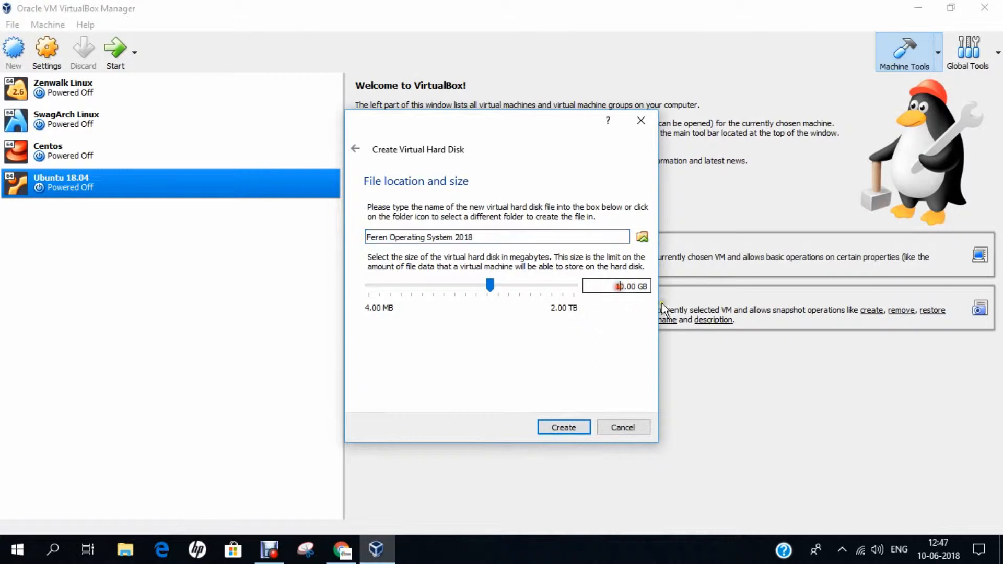
pyautogui.press('BackSpace')
pyautogui.write('2')
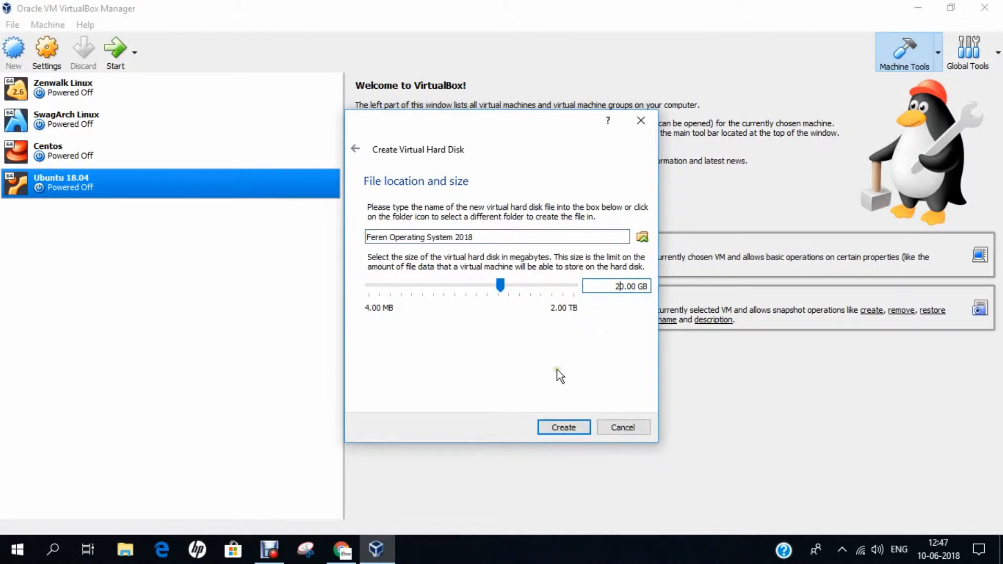
pyautogui.press('BackSpace')
pyautogui.write('30')
pyautogui.click(559, 425)
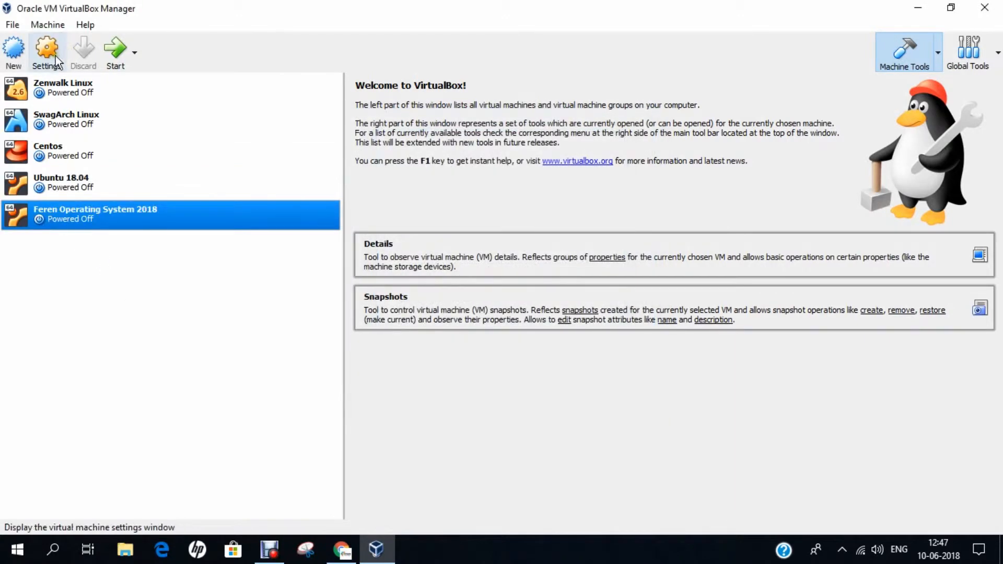
# In the VM's settings, set shared clipboard and drag and drop to Bidirectional
pyautogui.click(54, 55)
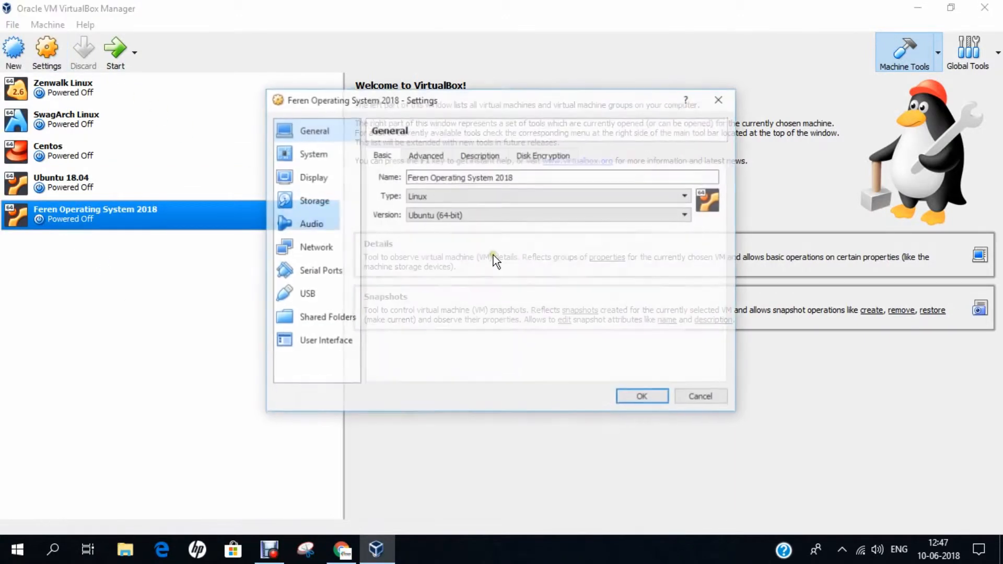
pyautogui.click(420, 153)
pyautogui.click(461, 198)
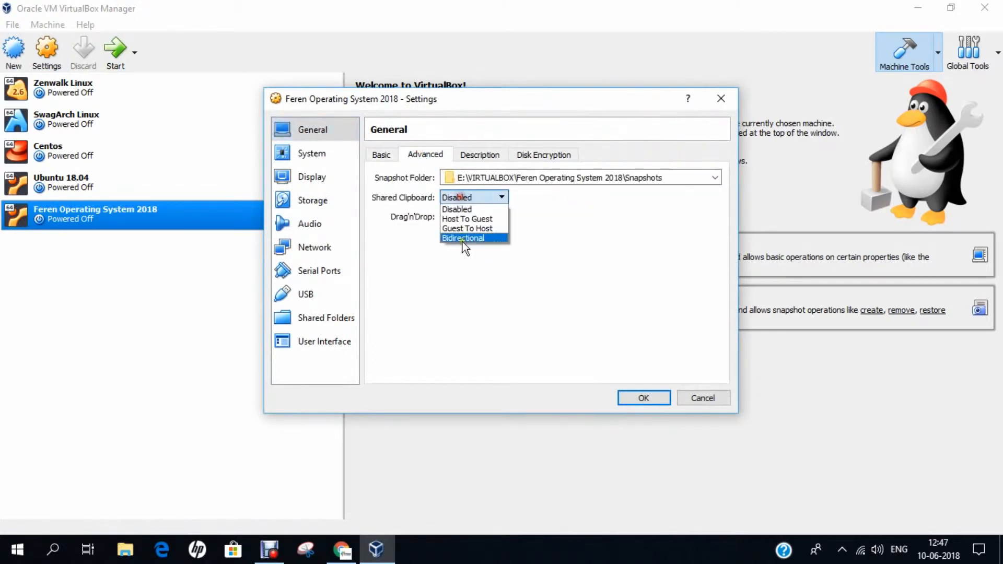
pyautogui.click(463, 239)
pyautogui.click(462, 216)
pyautogui.click(460, 256)
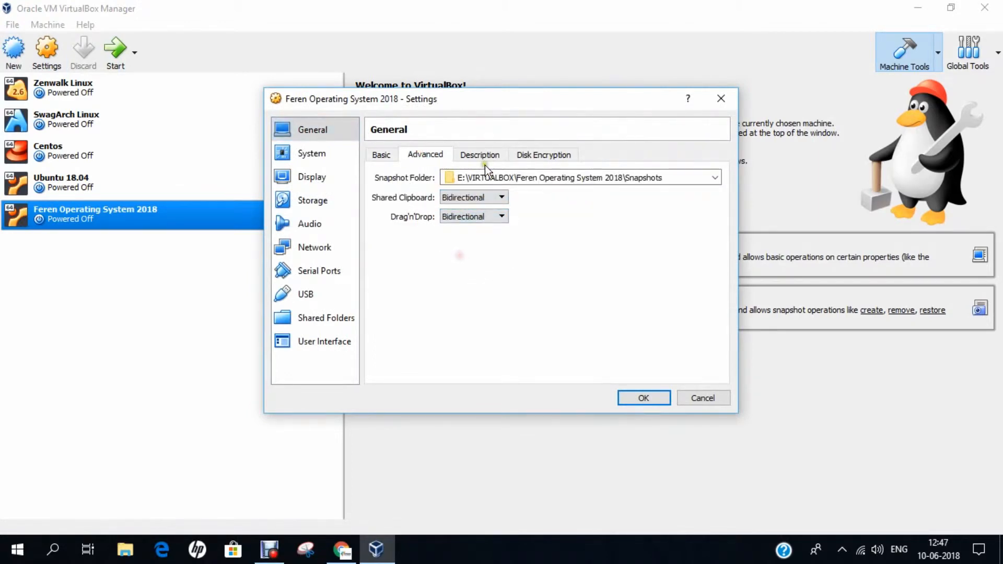
# Remove Floppy from boot order, move Optical below Hard Disk, and use 2 processors
pyautogui.click(345, 158)
pyautogui.click(454, 212)
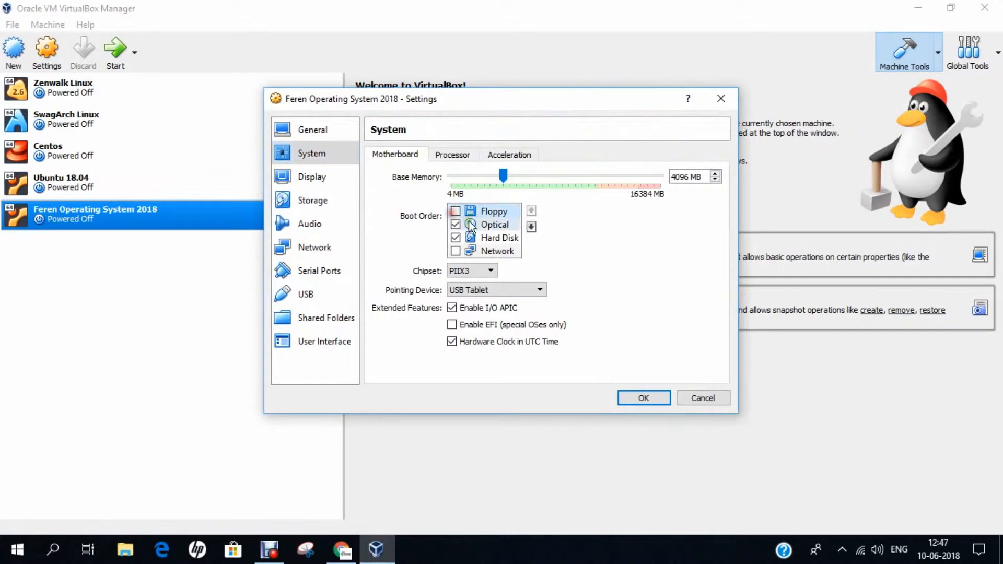
pyautogui.click(494, 225)
pyautogui.click(532, 228)
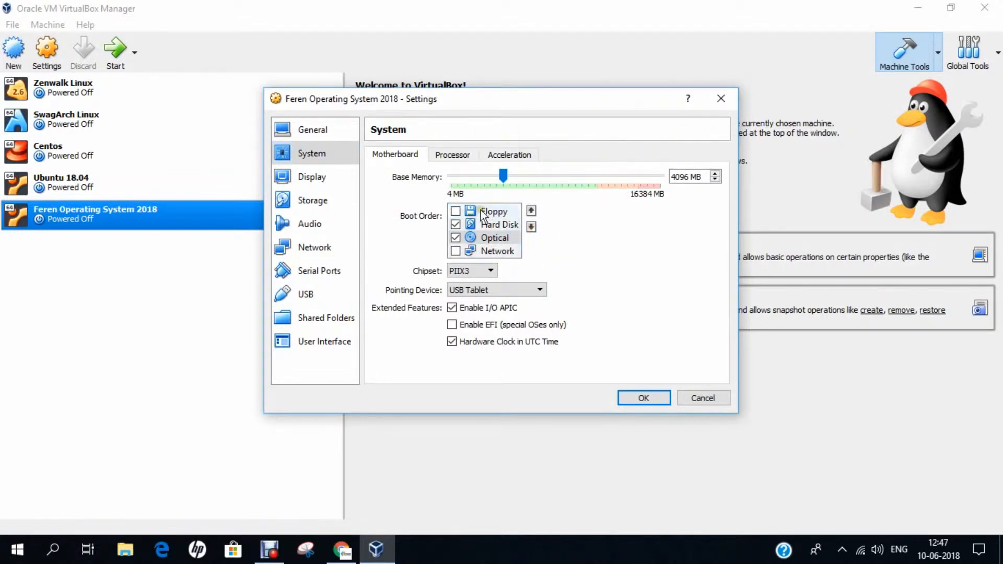
pyautogui.click(452, 155)
pyautogui.click(716, 174)
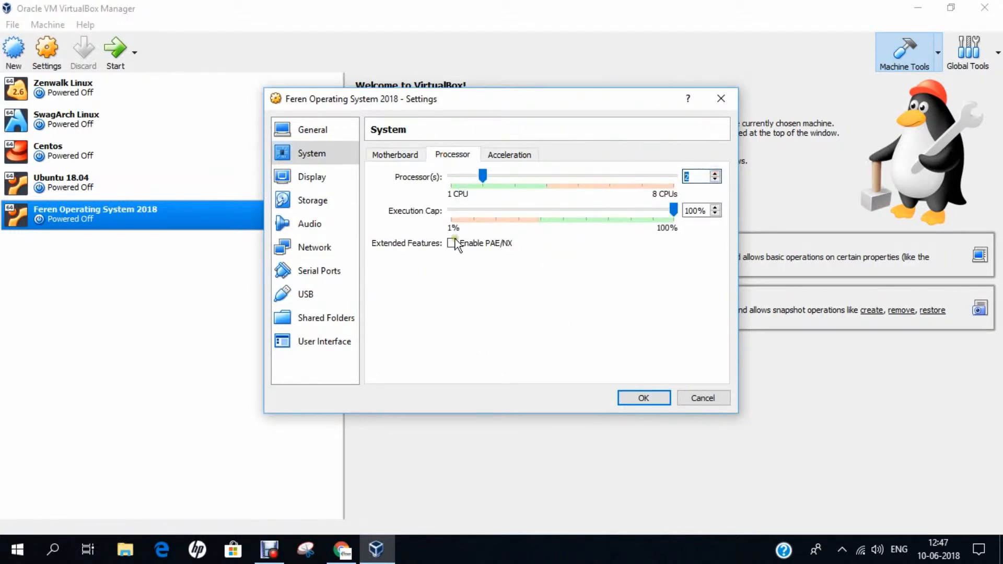
# Attach feren OS x64.iso to the empty optical drive and save the settings
pyautogui.click(312, 177)
pyautogui.click(322, 206)
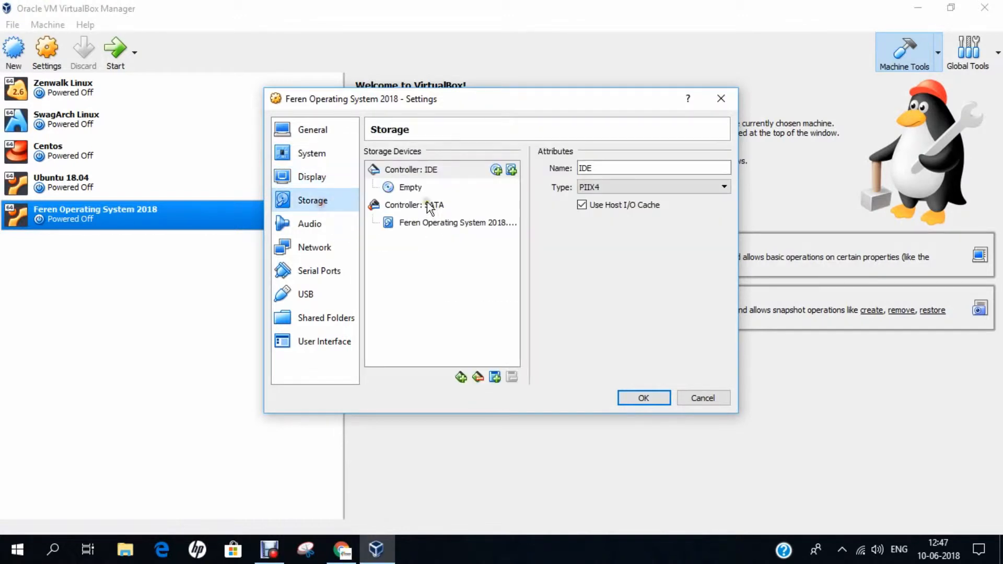
pyautogui.click(427, 189)
pyautogui.click(721, 171)
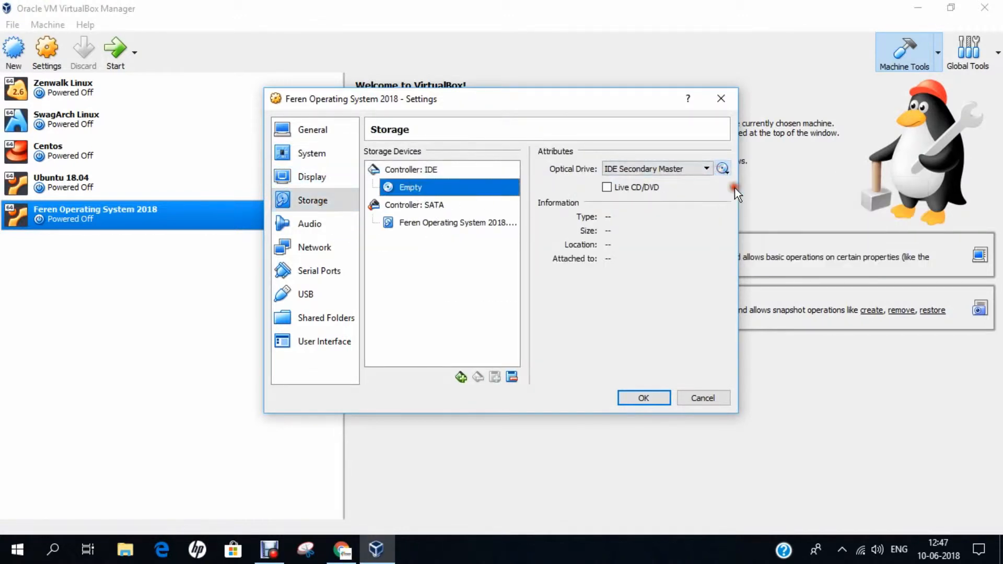
pyautogui.click(735, 187)
pyautogui.doubleClick(450, 320)
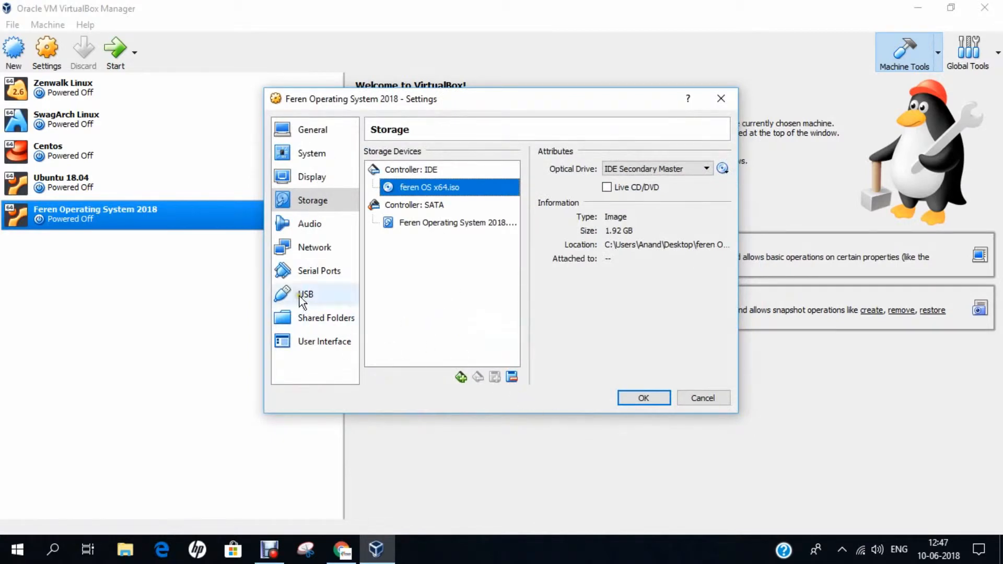
pyautogui.click(316, 250)
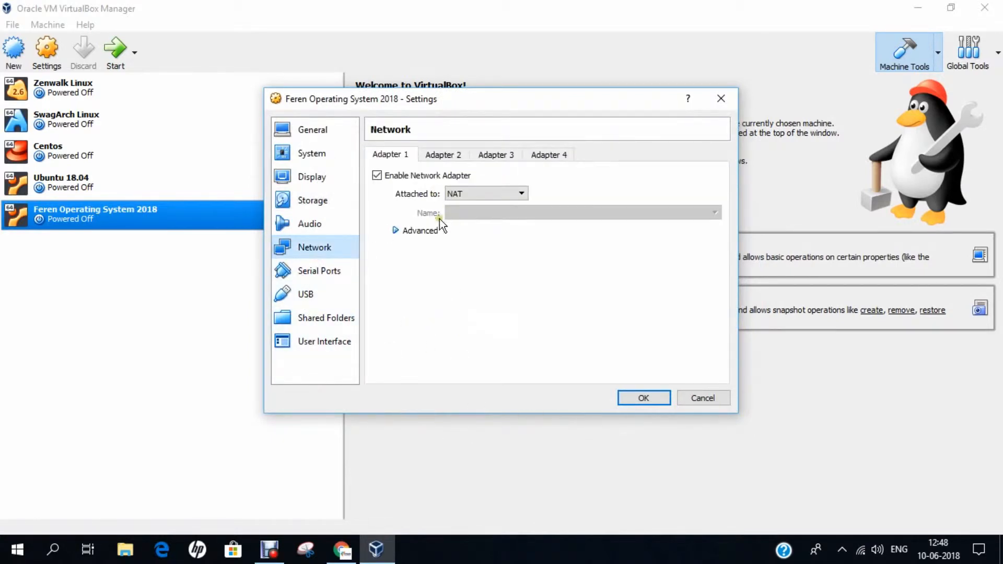
pyautogui.click(633, 401)
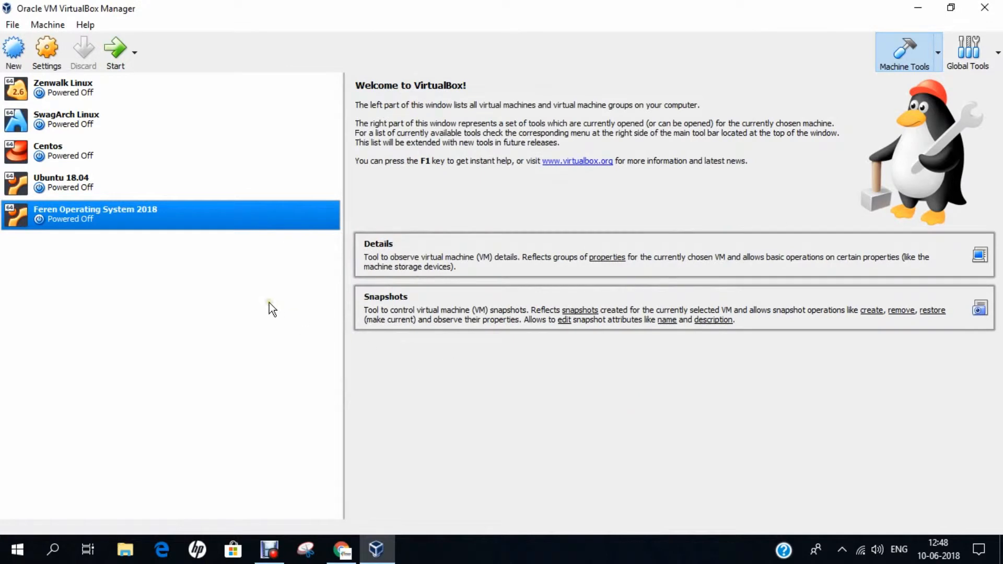
# Start the Feren Operating System 2018 VM, dismiss the capture notice, and switch to full-screen
pyautogui.click(115, 53)
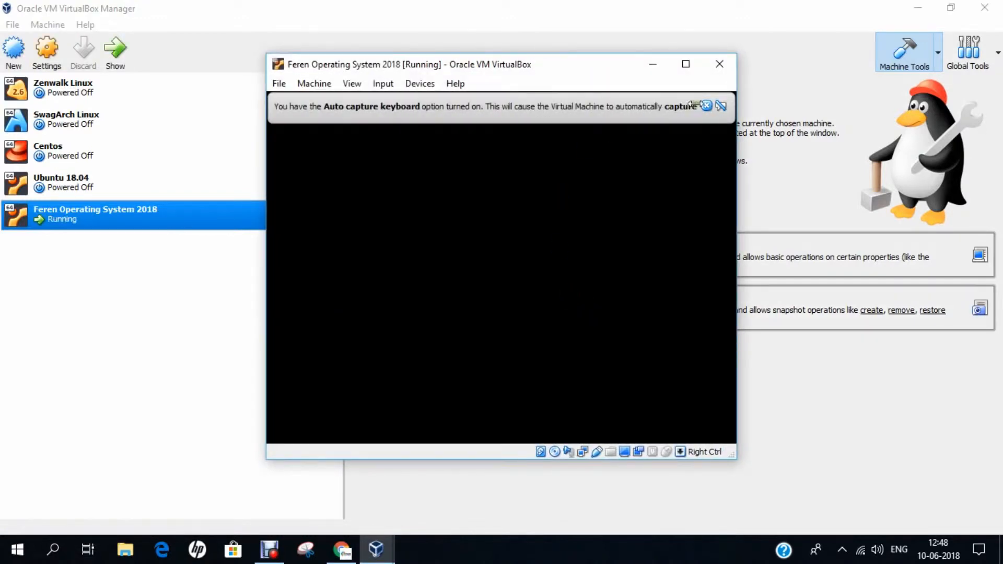
pyautogui.click(706, 106)
pyautogui.click(351, 83)
pyautogui.click(355, 99)
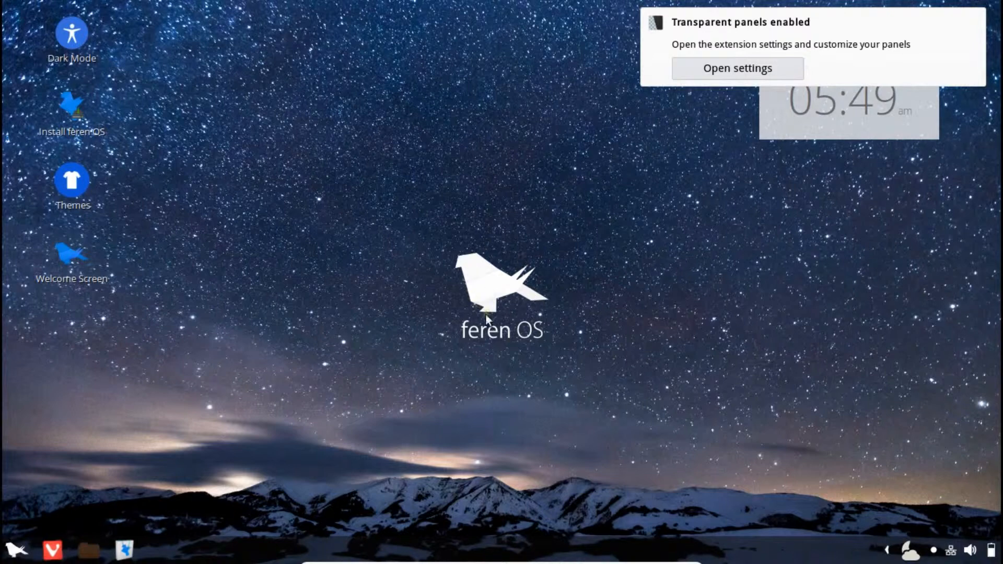
# Launch Welcome Screen from the Feren OS taskbar Menu
pyautogui.click(17, 553)
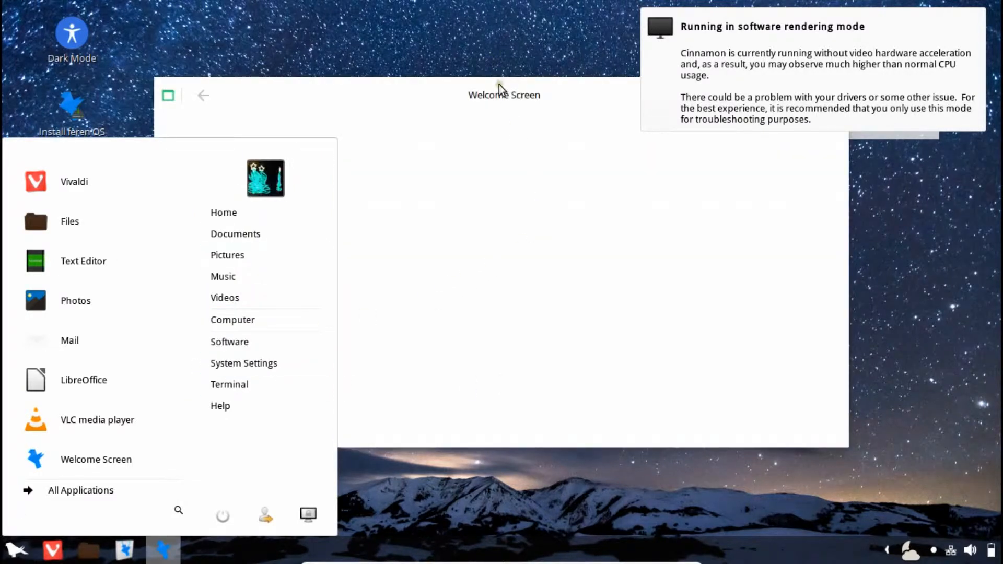
pyautogui.click(500, 85)
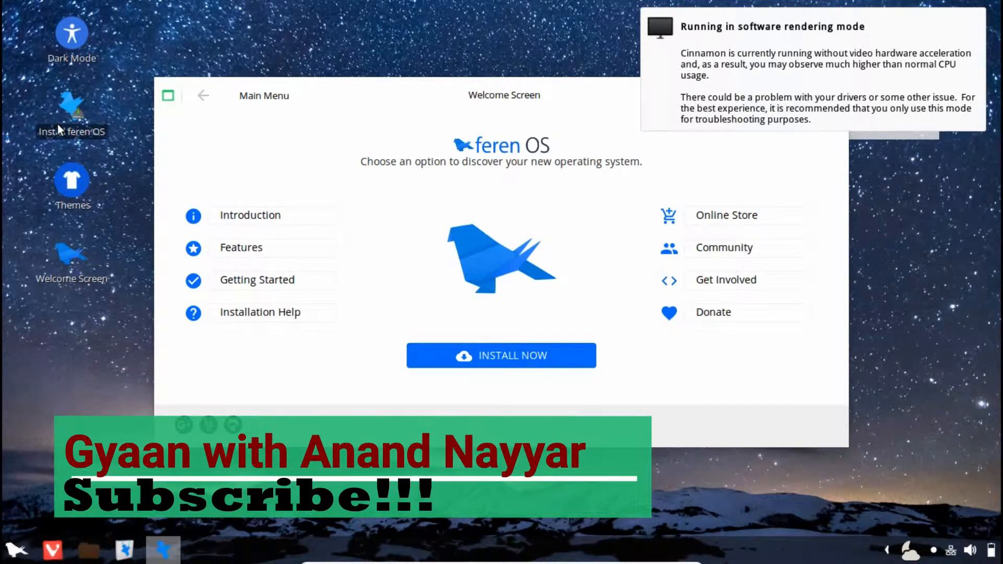
# Turn on Dark Mode from the desktop icon and start INSTALL NOW
pyautogui.doubleClick(71, 40)
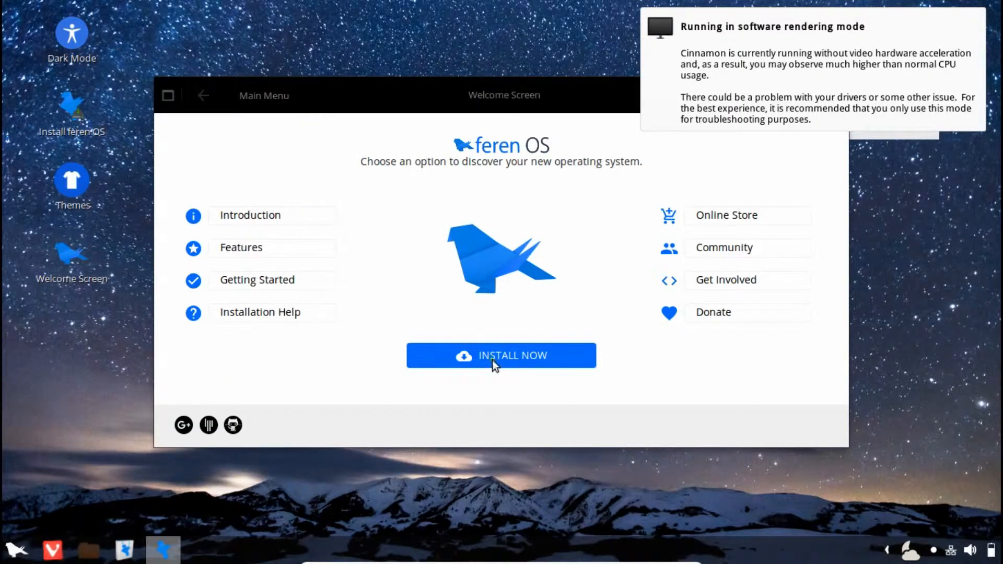
pyautogui.click(507, 359)
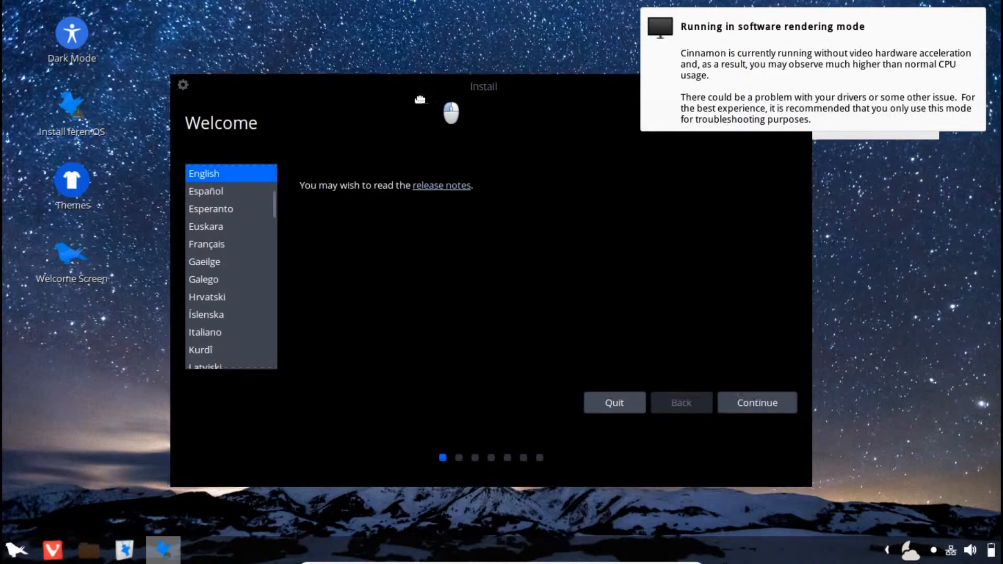
# Keep English and enable third-party graphics, Wi-Fi, Flash and MP3 software in the installer
pyautogui.moveTo(420, 100); pyautogui.dragTo(372, 101)
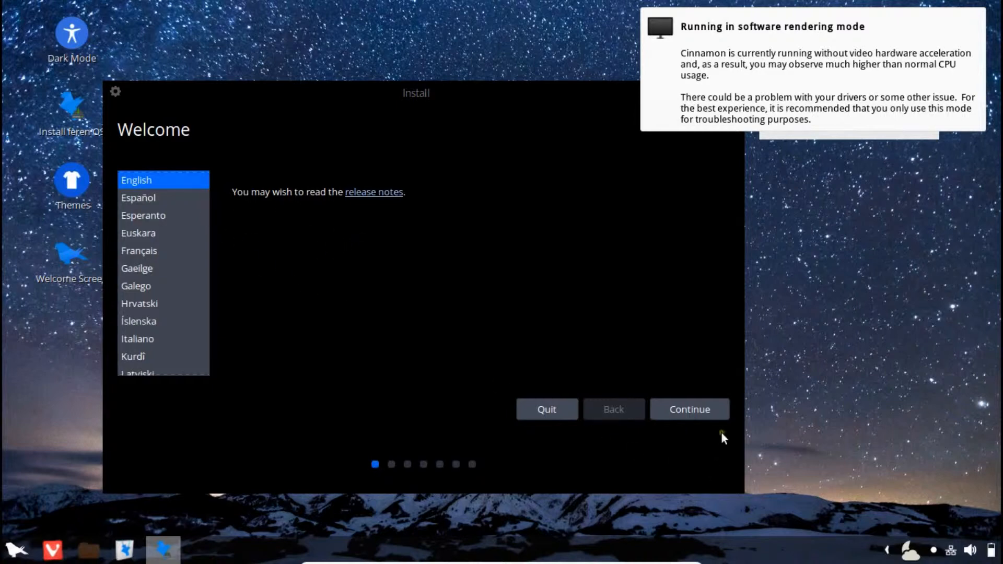
pyautogui.click(682, 413)
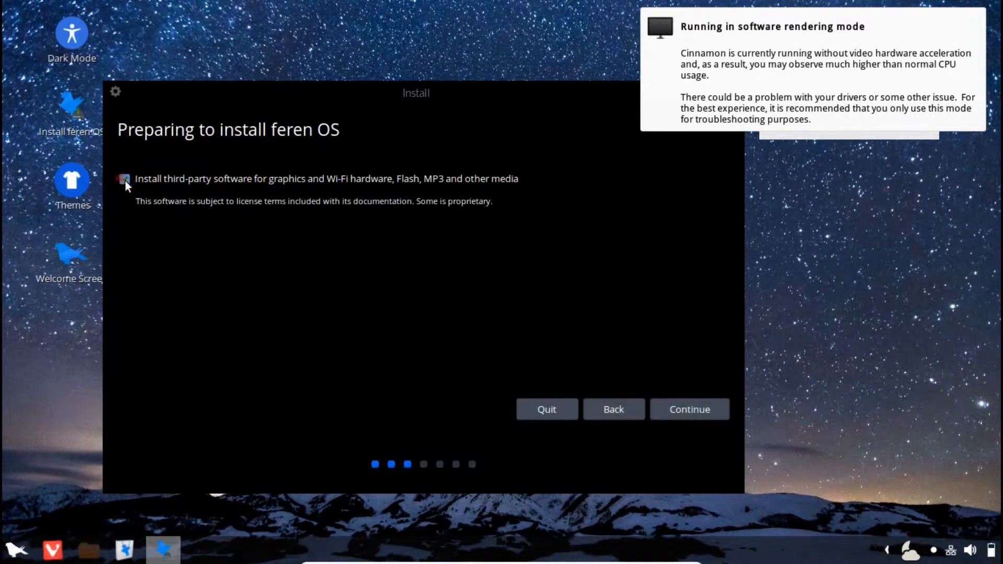
pyautogui.click(124, 180)
pyautogui.click(687, 415)
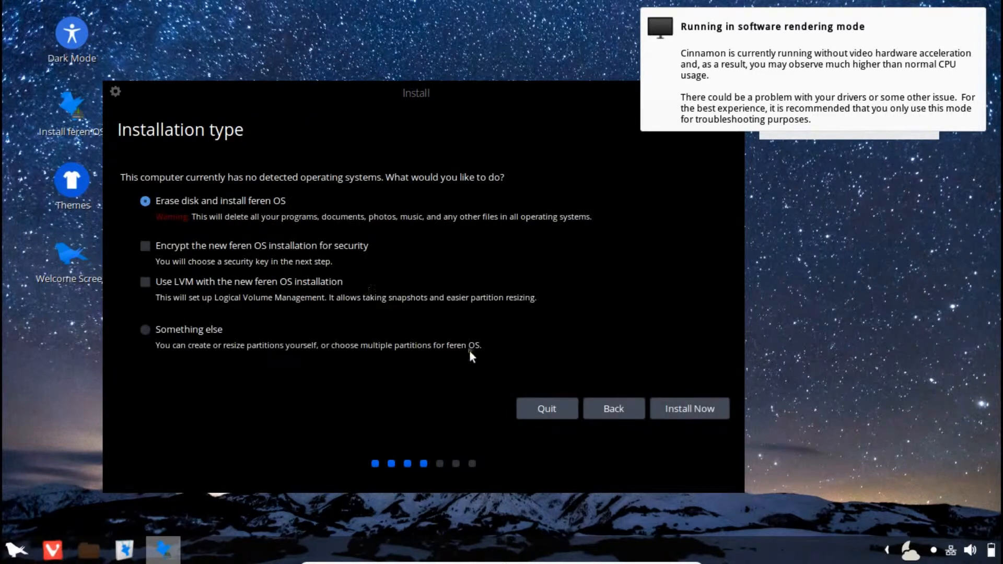
# Start the erase-disk installation of Feren OS and confirm writing the partition changes
pyautogui.click(684, 410)
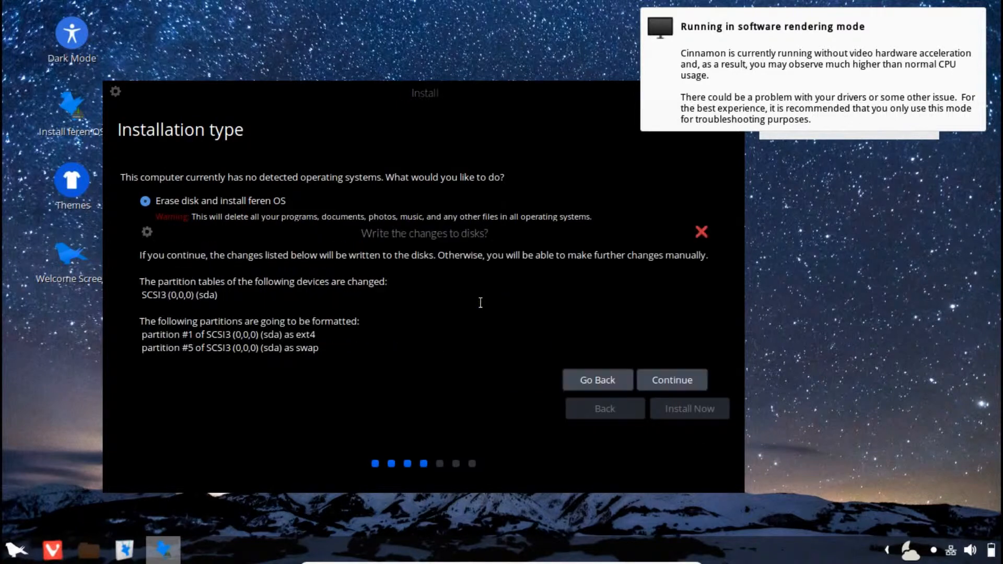
pyautogui.click(666, 383)
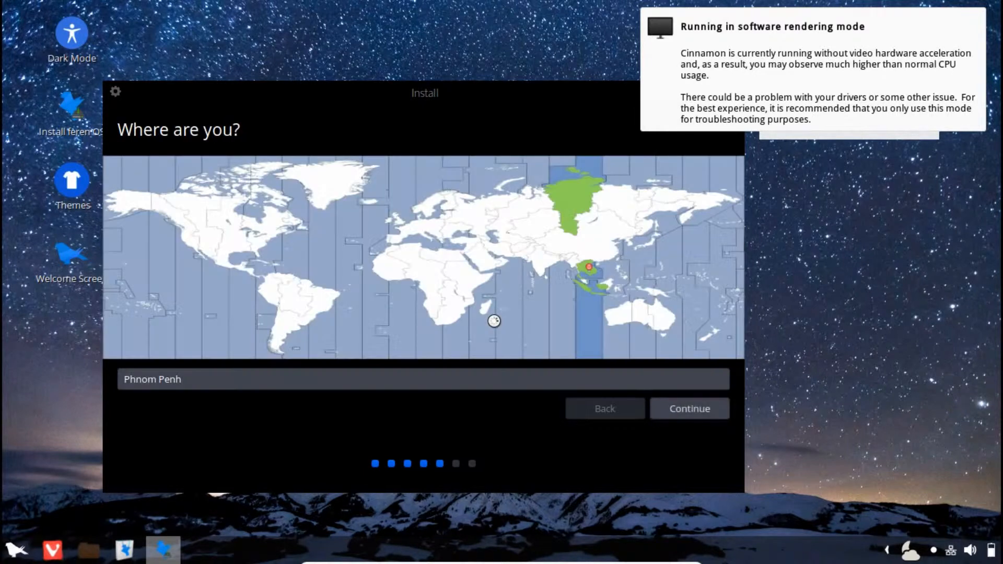
# Accept Phnom Penh as the location and search the keyboard list for 'us'
pyautogui.click(692, 415)
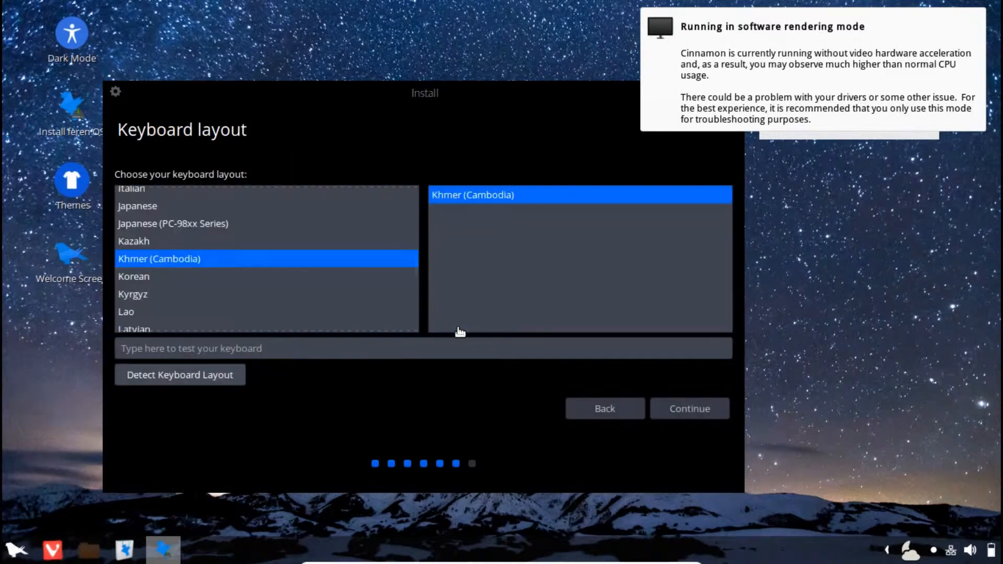
pyautogui.scroll(5, 177, 233)
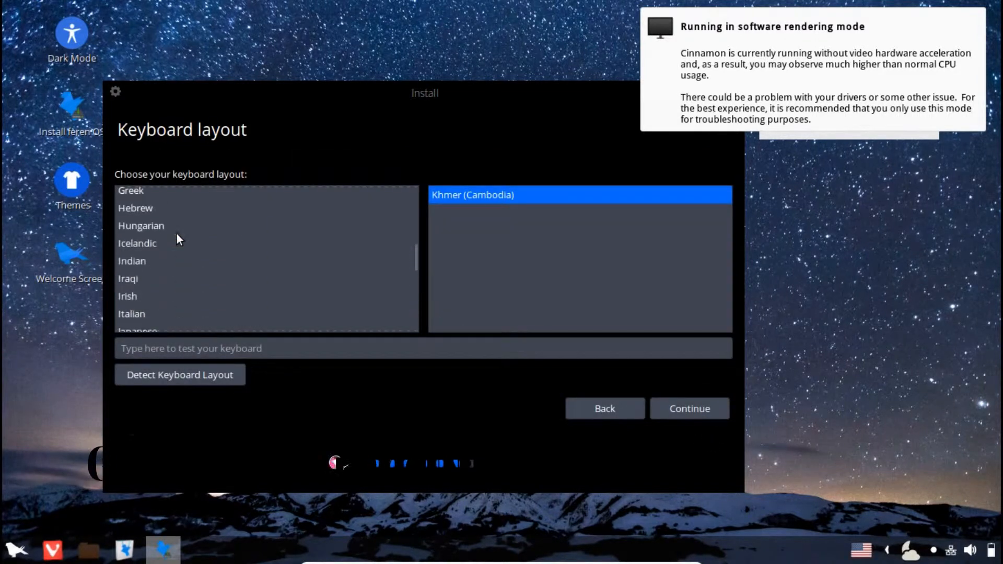
pyautogui.scroll(-6, 177, 234)
pyautogui.write('us')
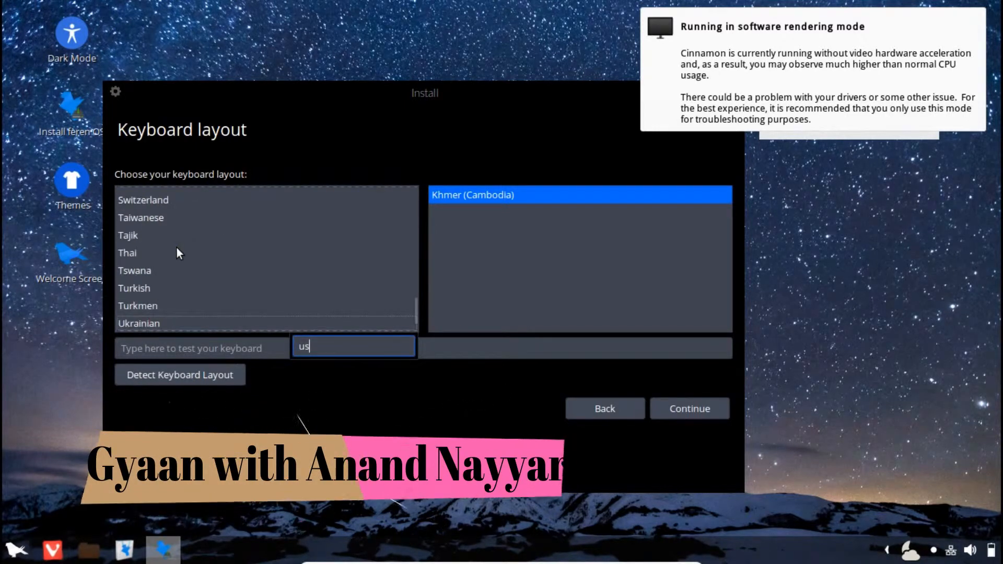
# Select and accept the English (US) keyboard layout
pyautogui.scroll(10, 157, 244)
pyautogui.scroll(15, 158, 242)
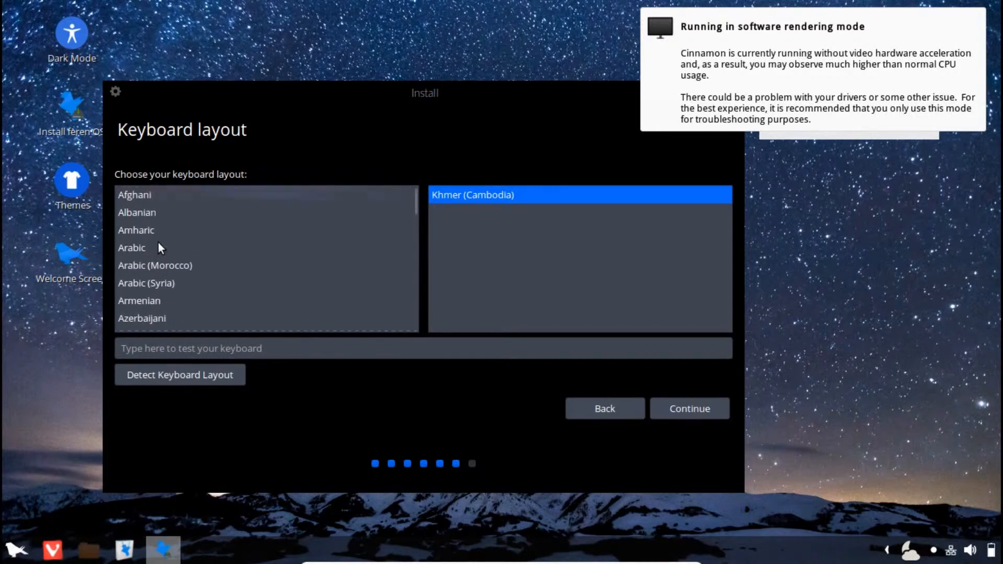
pyautogui.scroll(-5, 158, 241)
pyautogui.scroll(-4, 158, 242)
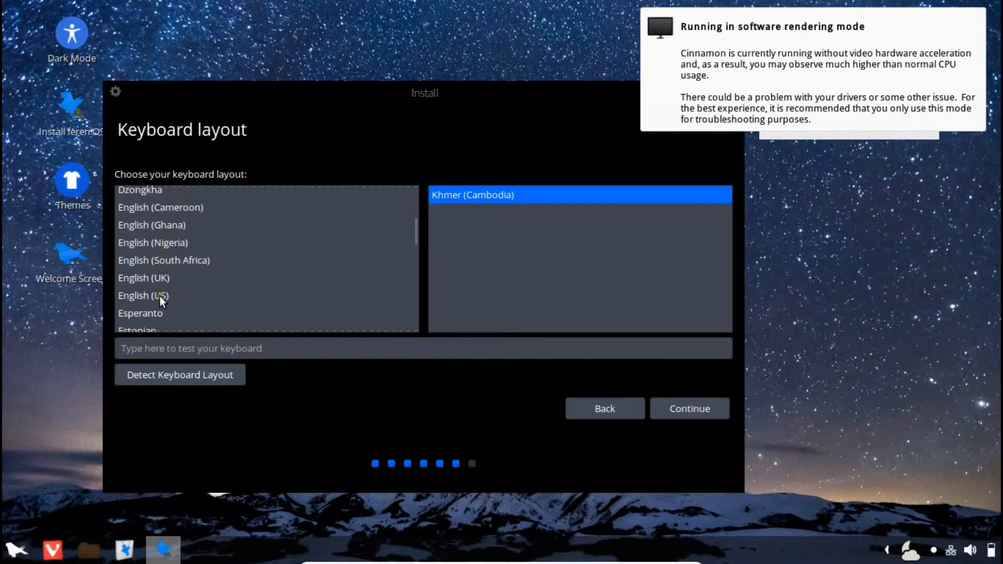
pyautogui.click(159, 295)
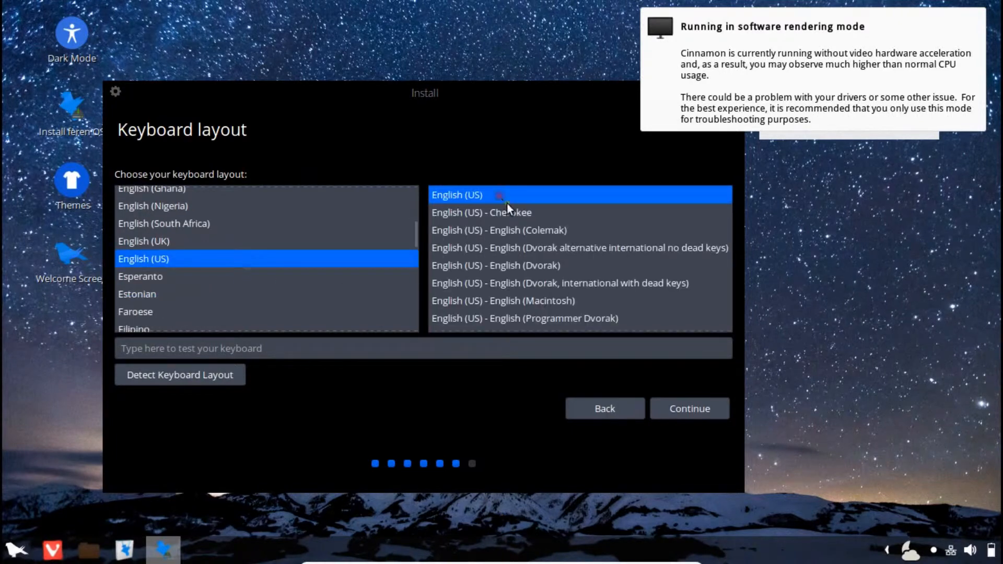
pyautogui.click(688, 413)
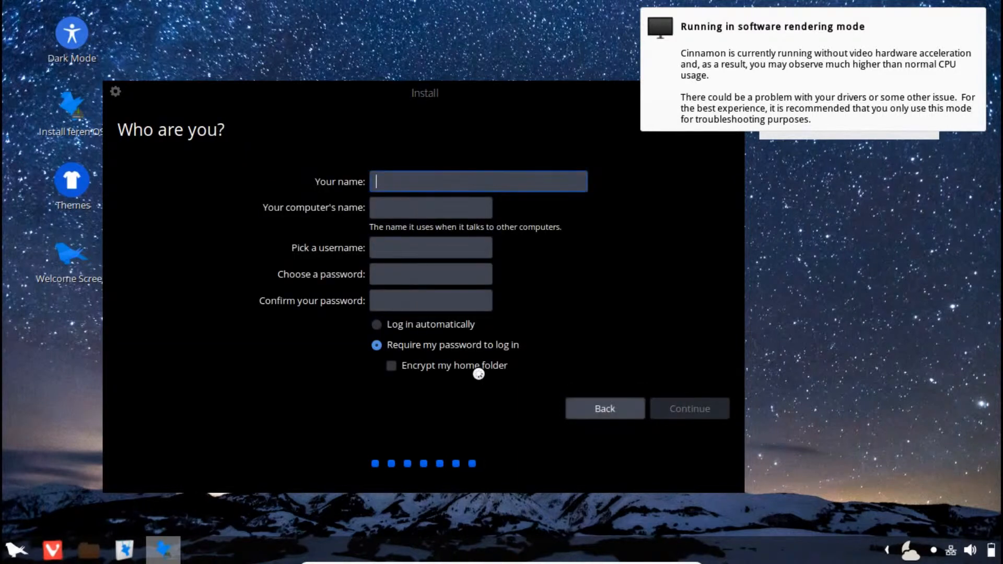
# Enter the user's full name, set and confirm the account password, and continue
pyautogui.write('Anand Nayyar')
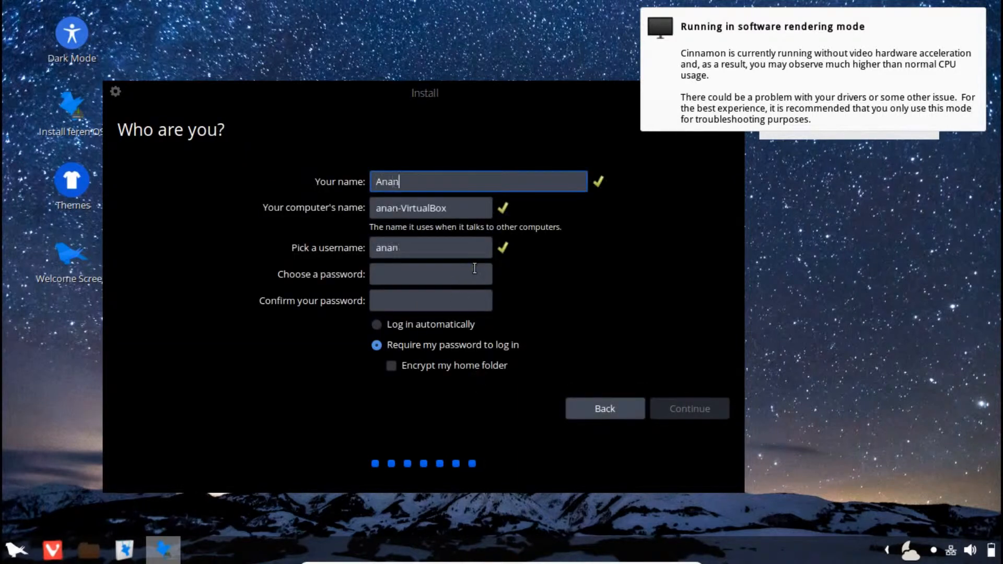
pyautogui.press('Tab')
pyautogui.press('Tab')
pyautogui.press('Tab')
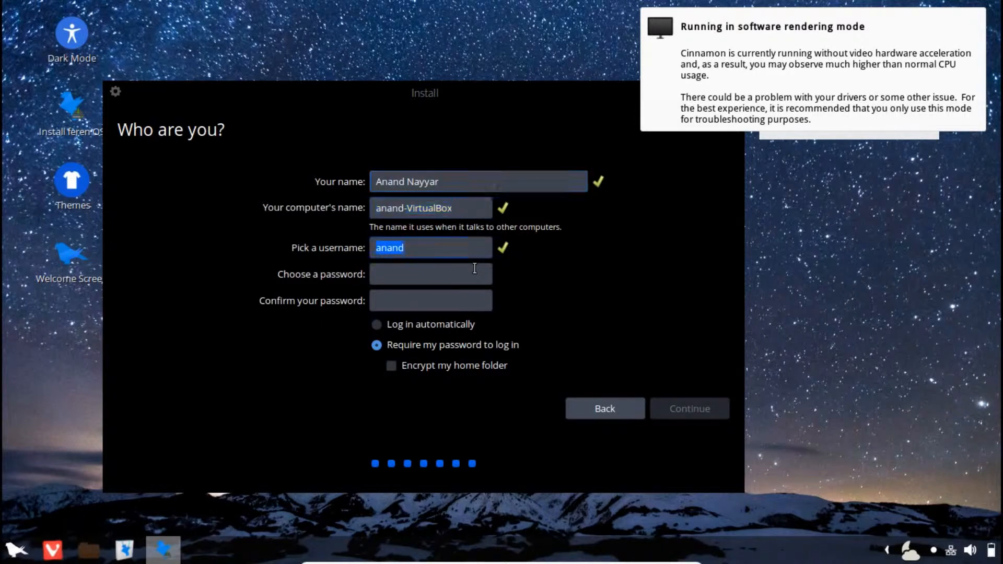
pyautogui.write('●●●●●')
pyautogui.press('Tab')
pyautogui.write('●●●●●')
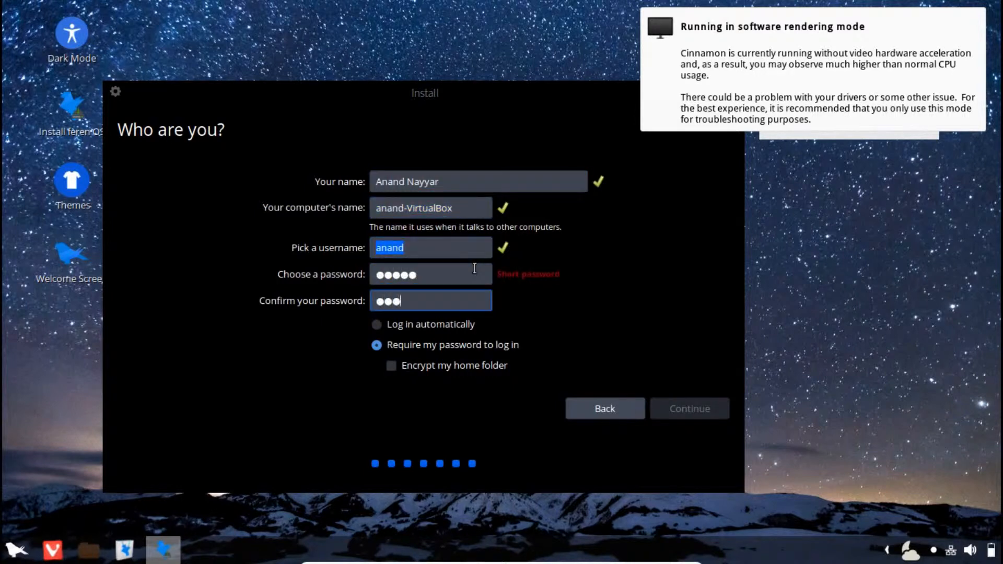
pyautogui.click(677, 409)
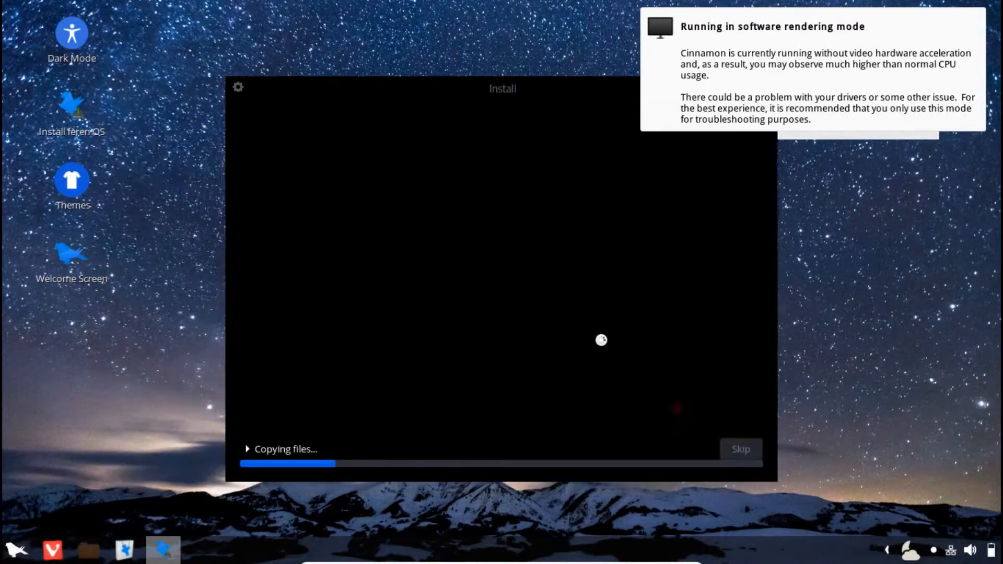
# Reveal the installation log, move the installer window up-left, and advance slides to web browsing
pyautogui.click(248, 449)
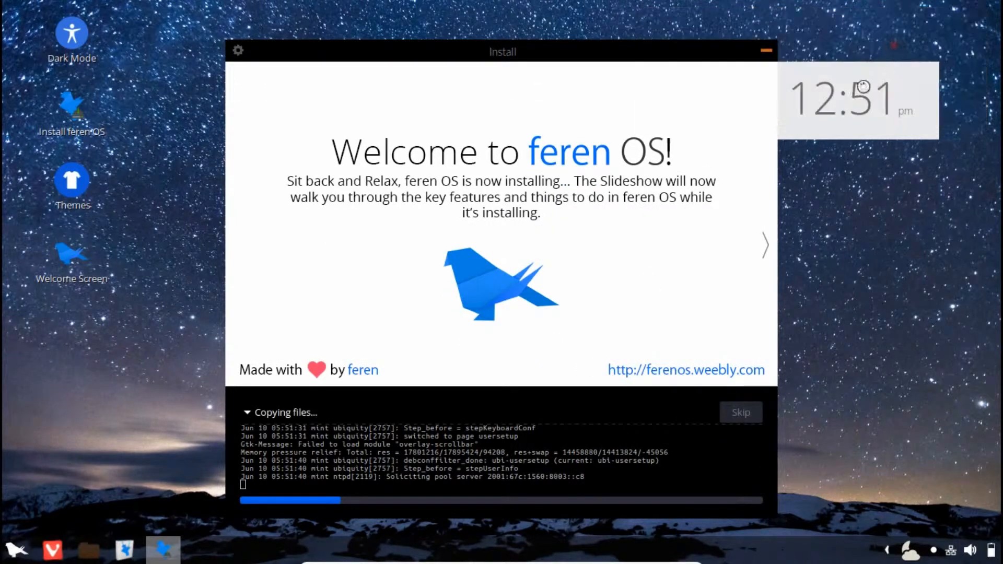
pyautogui.moveTo(581, 53); pyautogui.dragTo(529, 34)
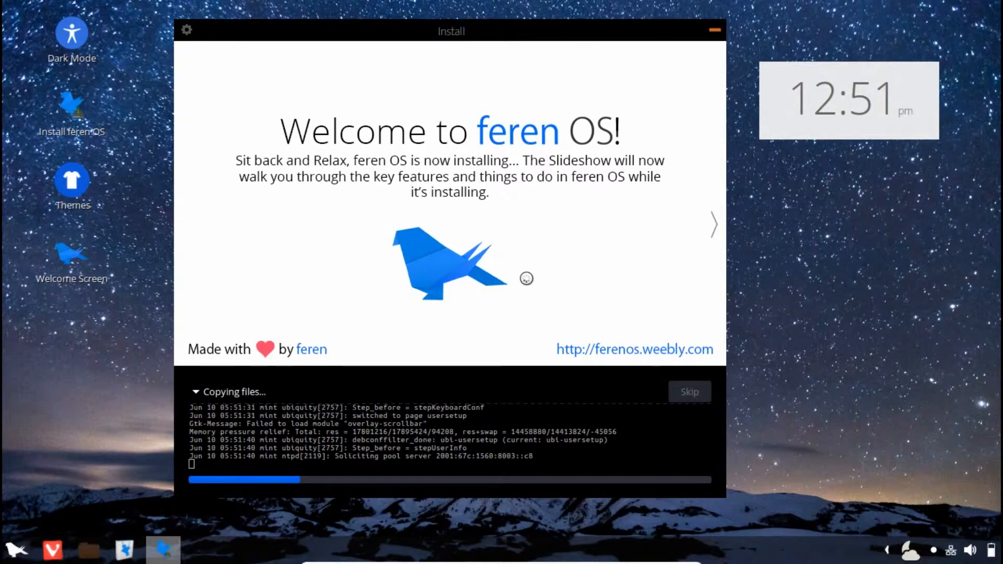
pyautogui.click(715, 226)
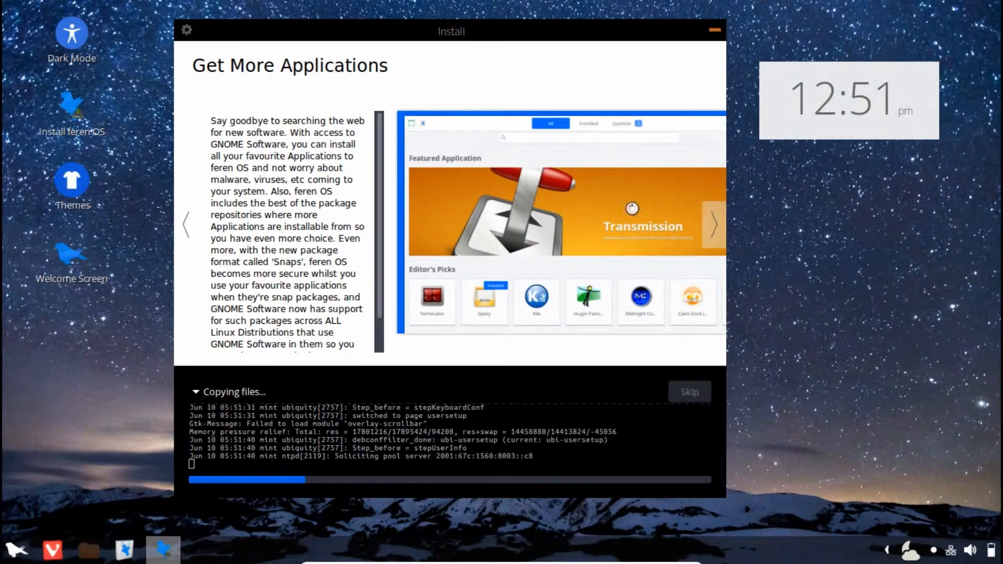
pyautogui.click(712, 232)
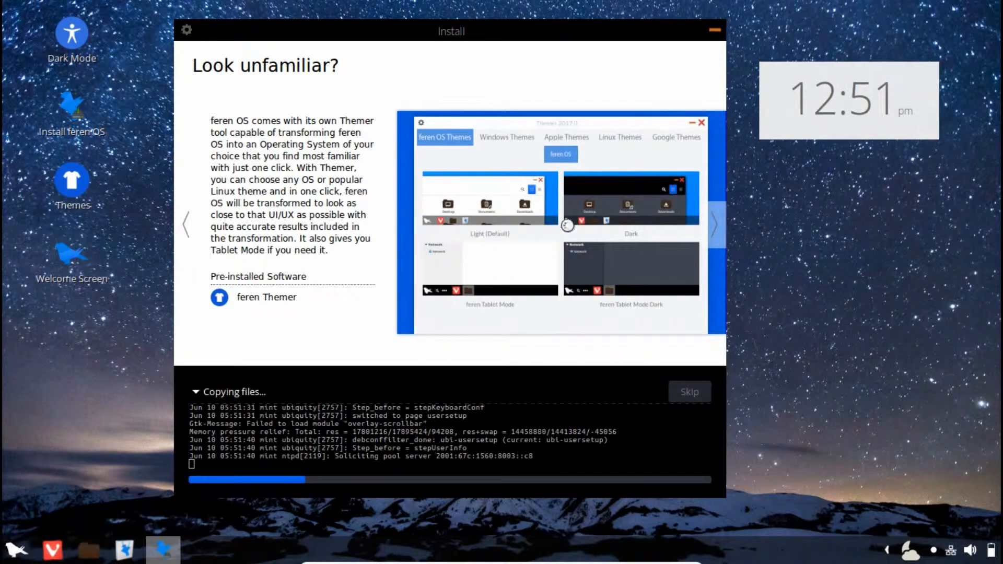
pyautogui.click(717, 236)
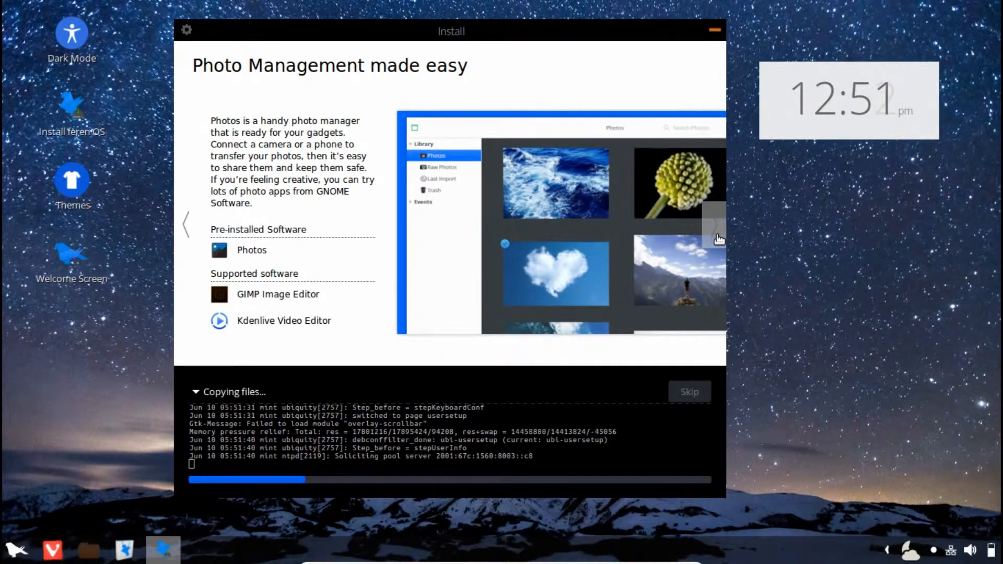
pyautogui.click(719, 239)
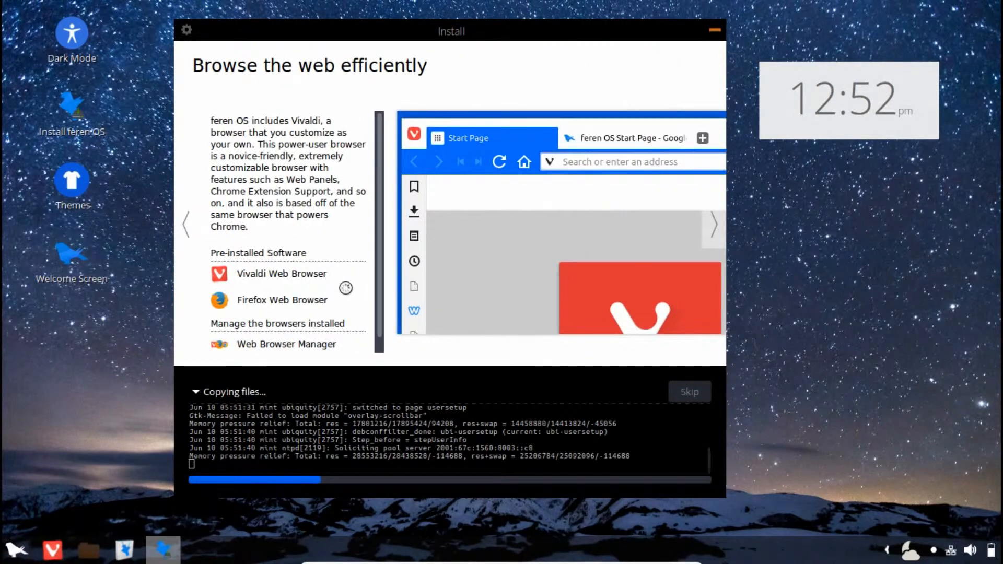
# Advance the slideshow to the thank-you slide and take the VM out of full-screen
pyautogui.scroll(-1, 345, 288)
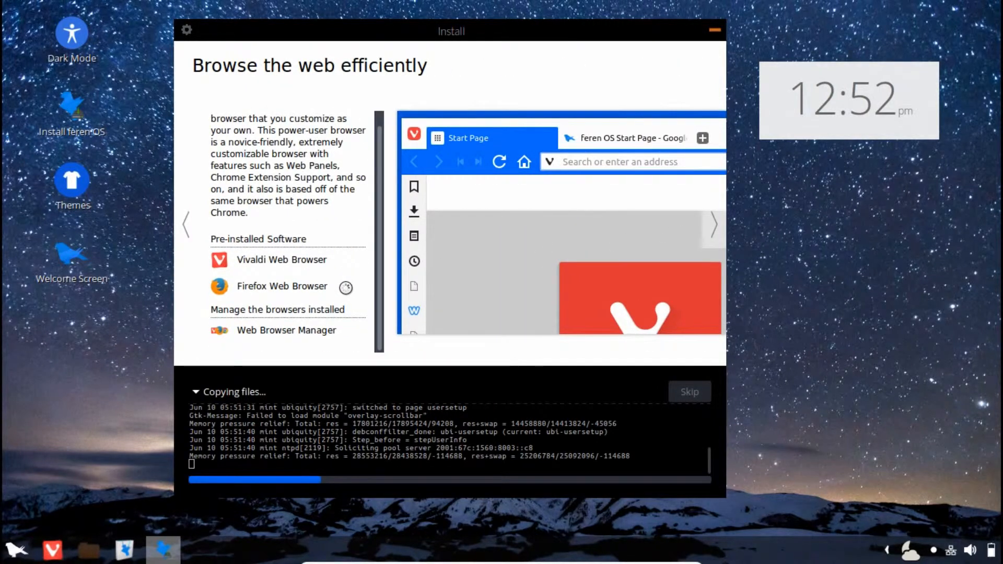
pyautogui.click(714, 231)
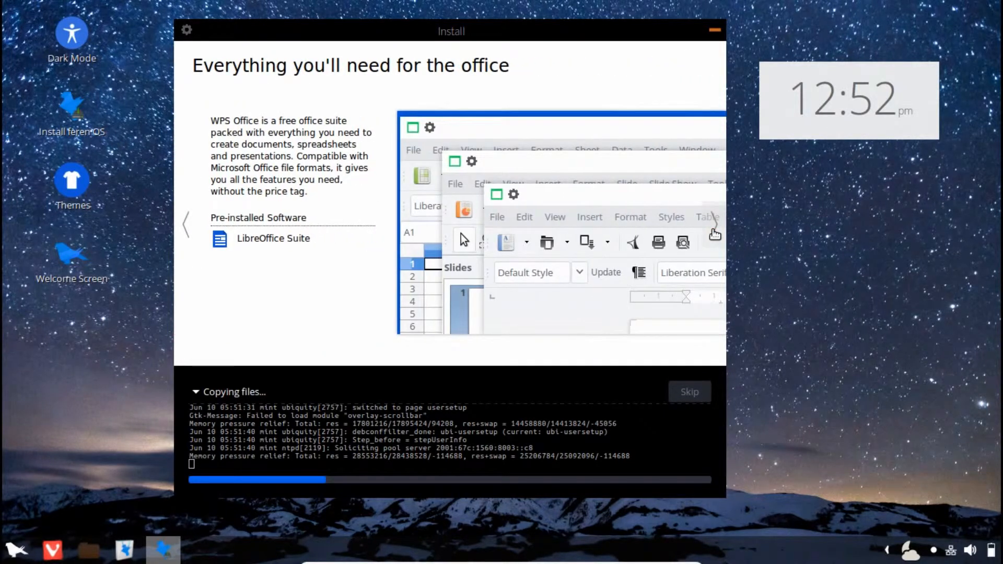
pyautogui.click(714, 233)
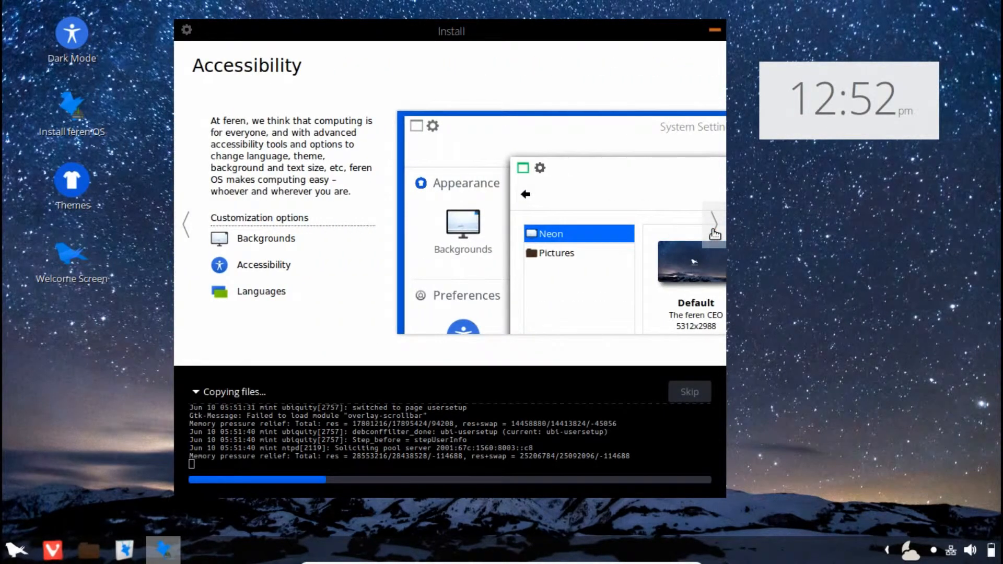
pyautogui.click(715, 231)
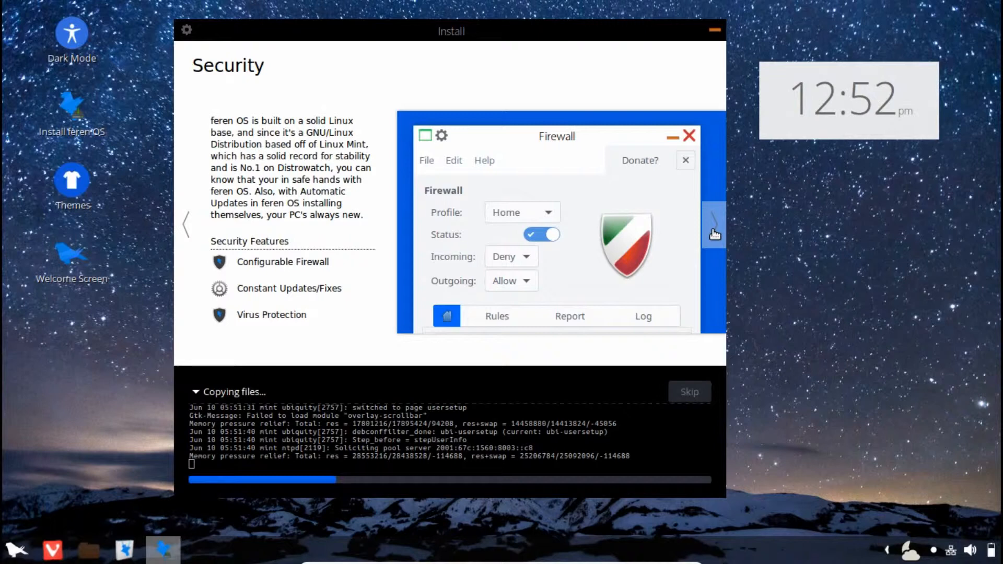
pyautogui.click(714, 232)
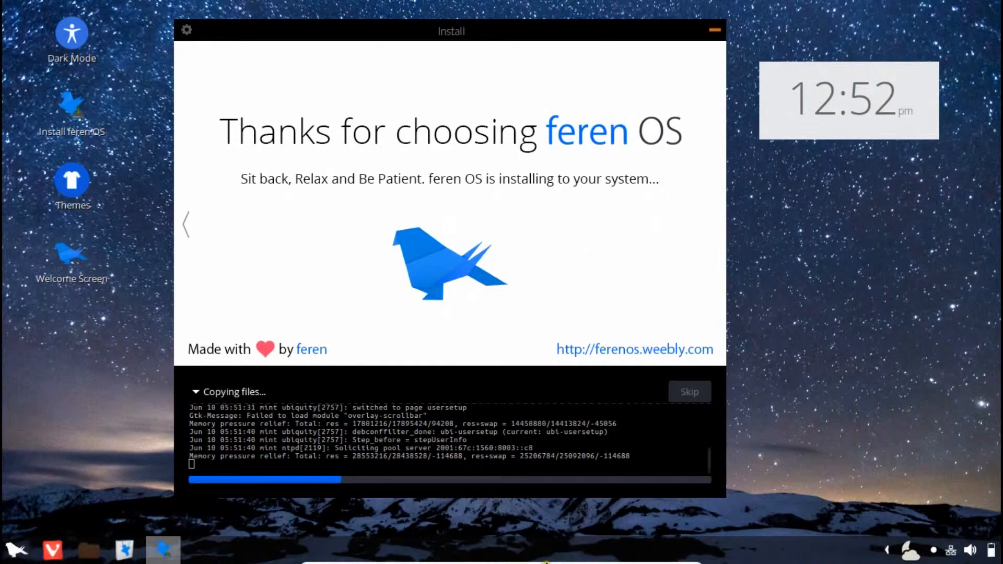
pyautogui.moveTo(611, 562)
pyautogui.click(673, 557)
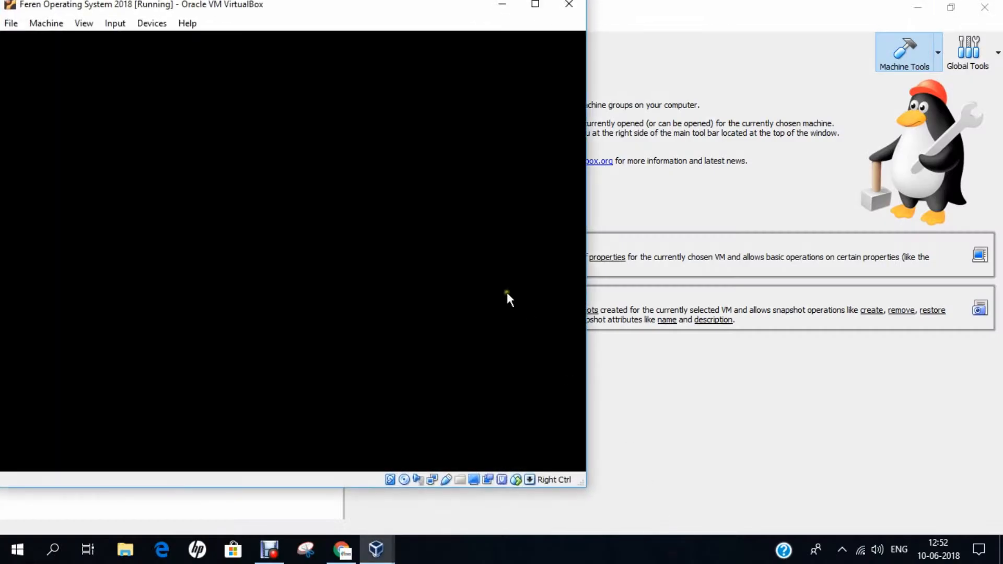
# Maximize the VirtualBox window and nudge the installer window slightly upward
pyautogui.moveTo(367, 3); pyautogui.dragTo(622, 0)
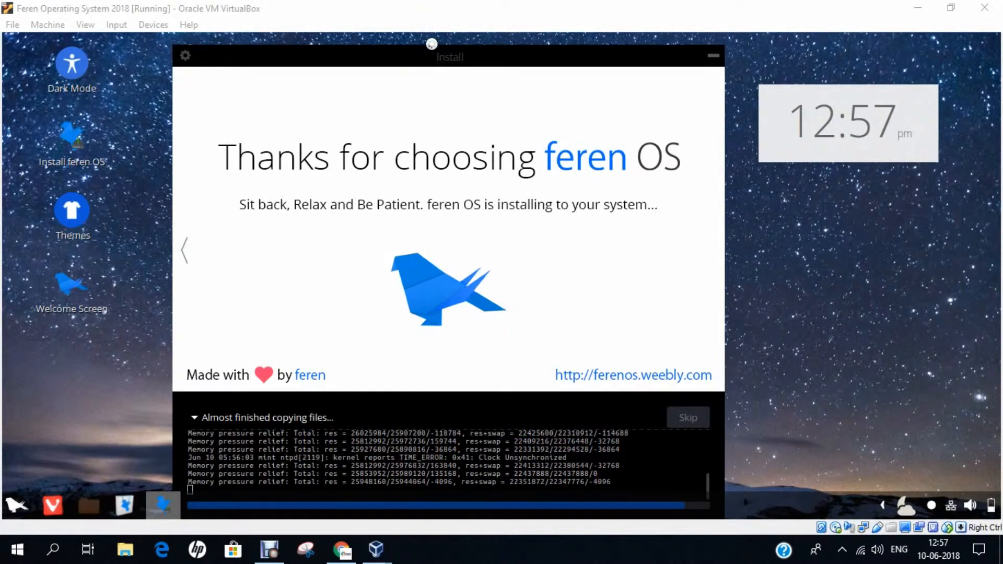
pyautogui.click(430, 57)
pyautogui.moveTo(431, 57); pyautogui.dragTo(433, 46)
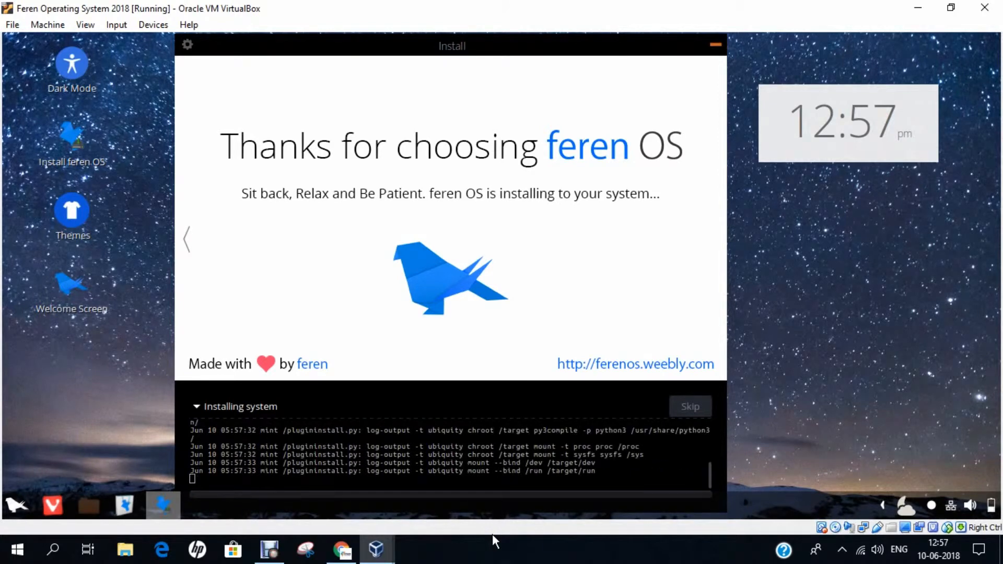
# Release focus from the VM and wait for the Installation Complete message
pyautogui.click(492, 542)
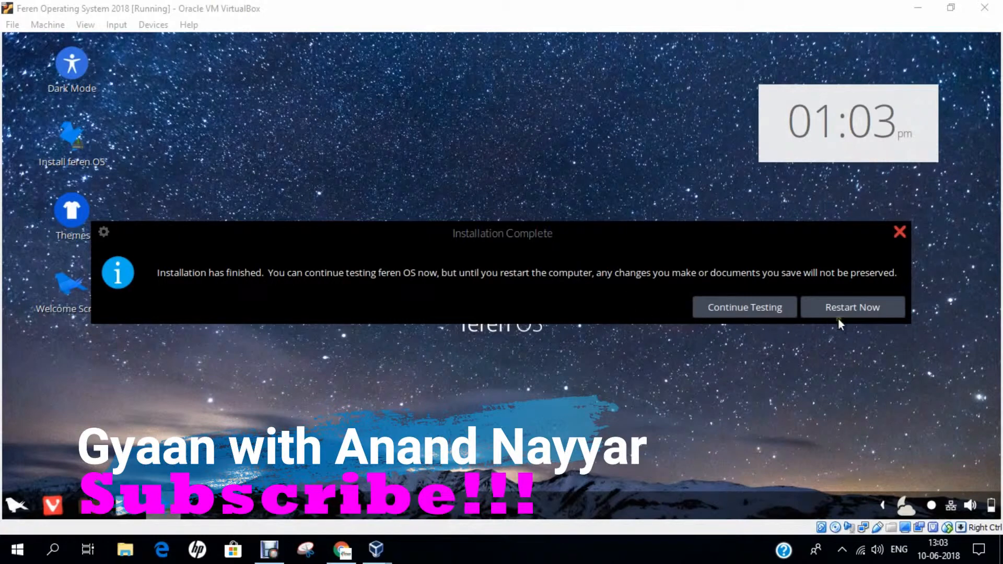
# Restart the VM in full-screen mode, confirming the installation medium is removed
pyautogui.click(850, 311)
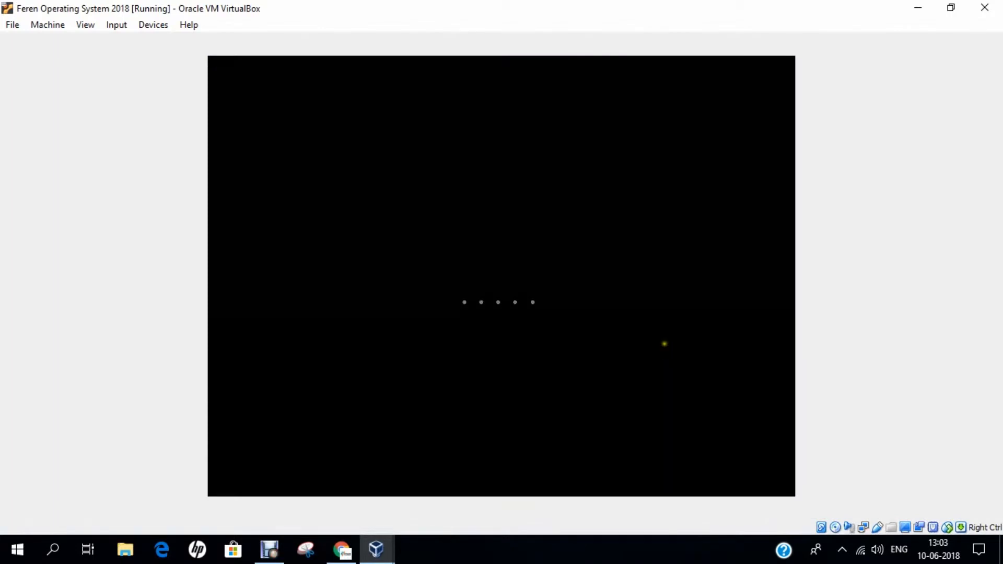
pyautogui.click(82, 25)
pyautogui.click(95, 44)
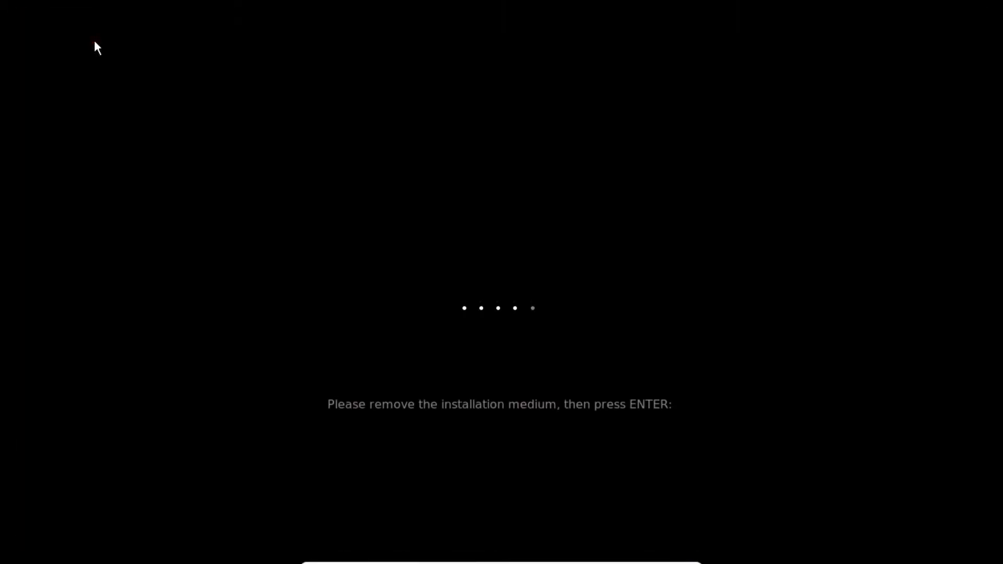
pyautogui.press('Return')
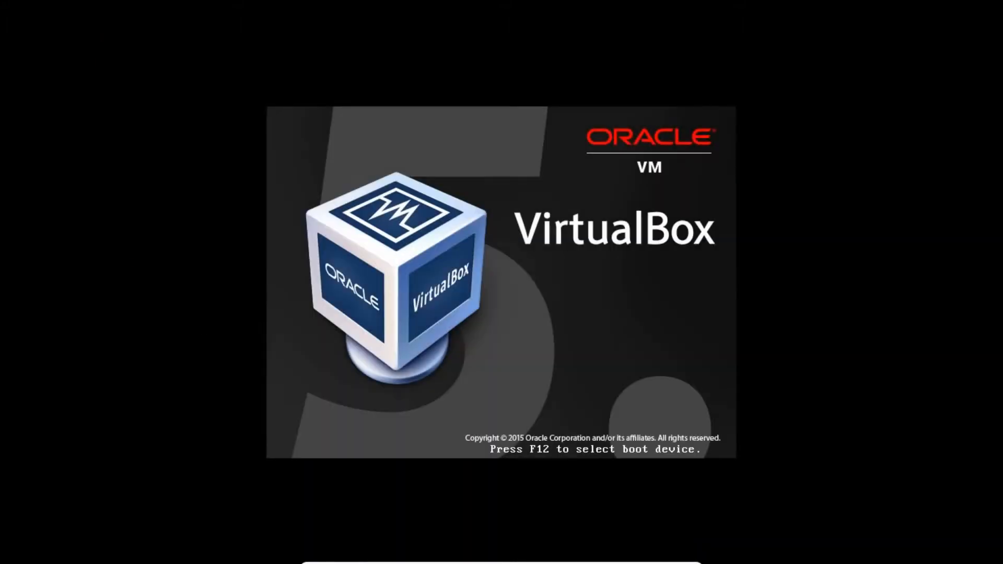